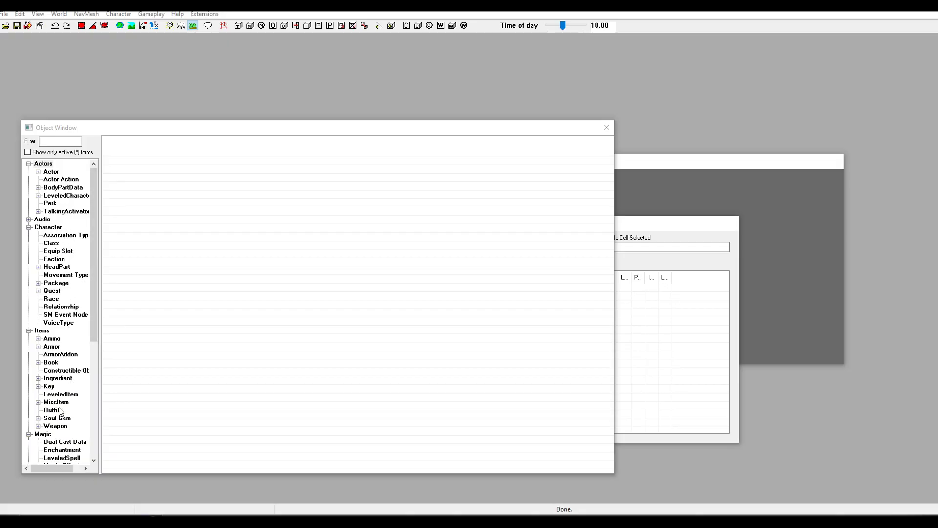
Examine the aaaFlametongue_Temper recipe among the constructible objects for its required items and match conditions, and close it without saving.
click(55, 426)
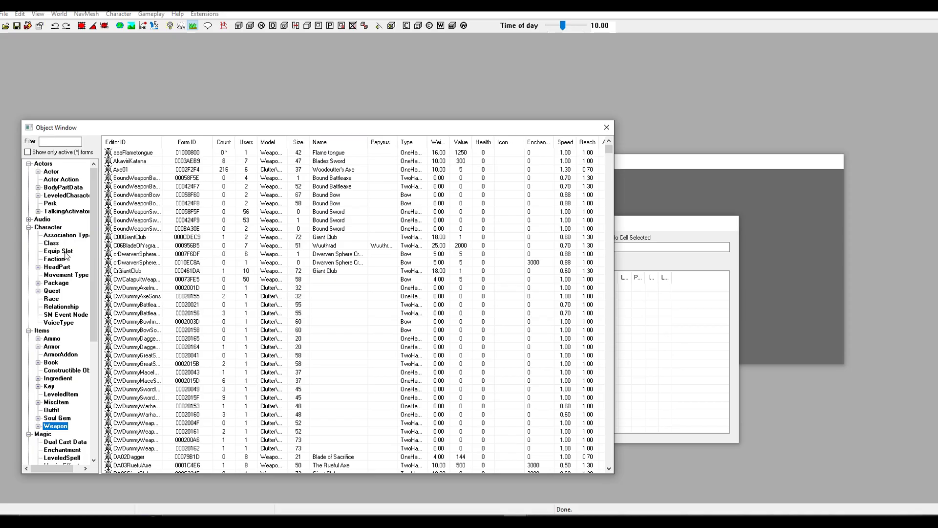
scroll(72, 269, down, 3)
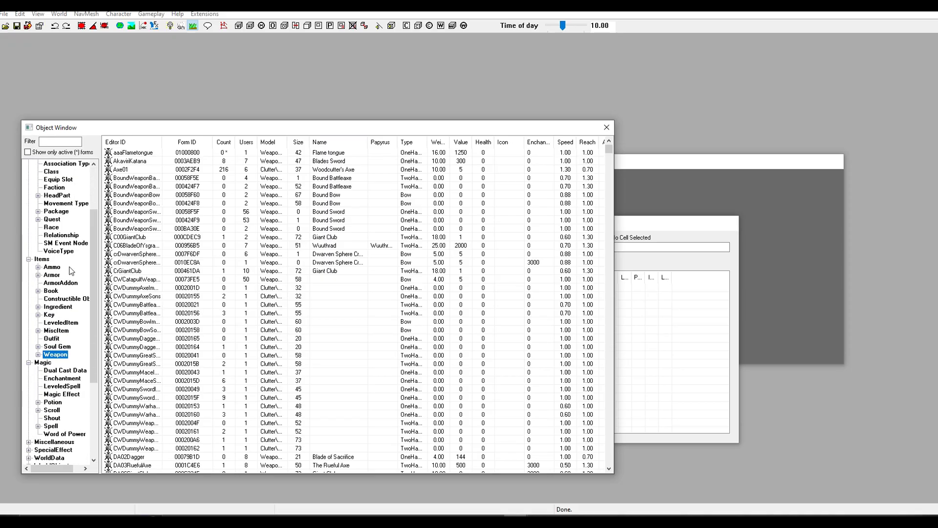
scroll(72, 270, down, 1)
scroll(71, 270, down, 2)
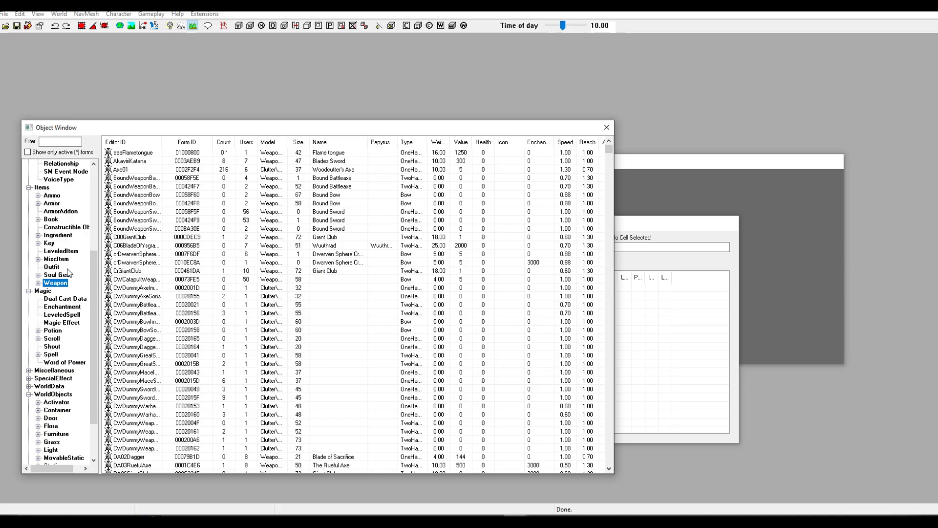
click(64, 229)
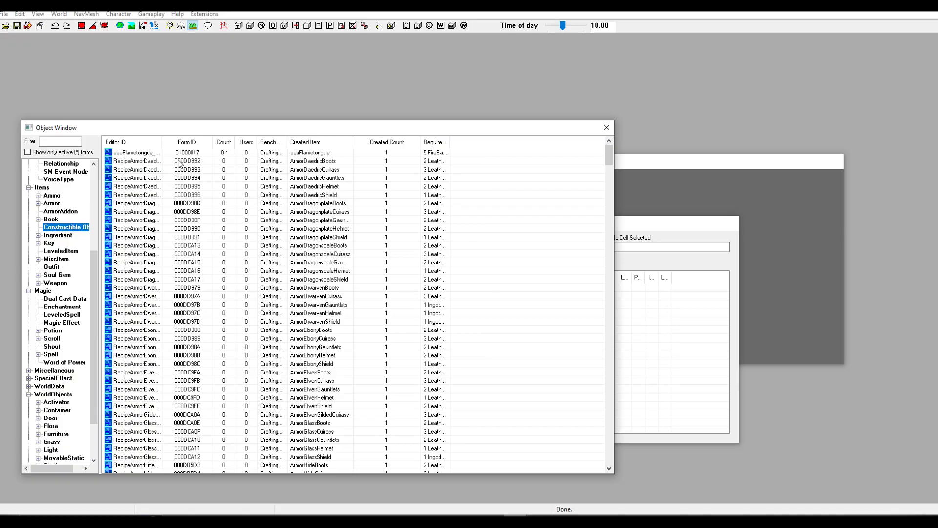
click(144, 154)
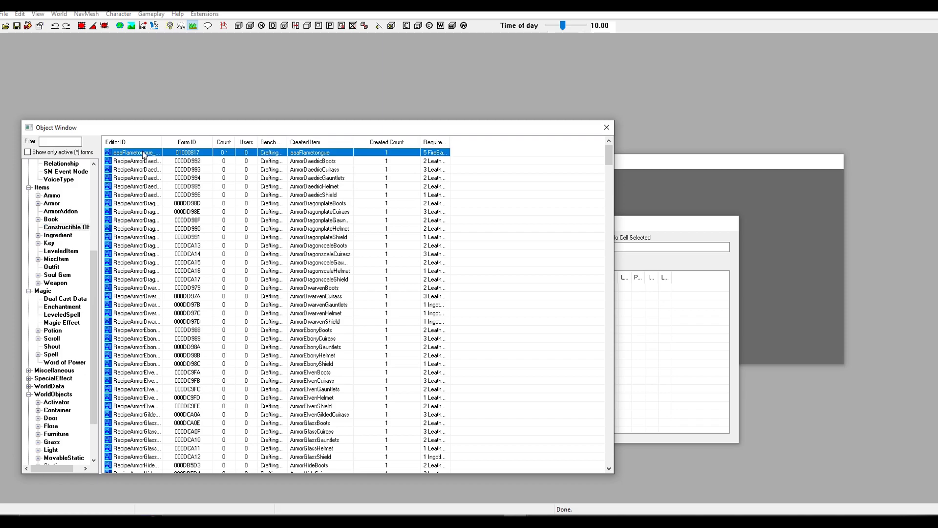
double_click(144, 154)
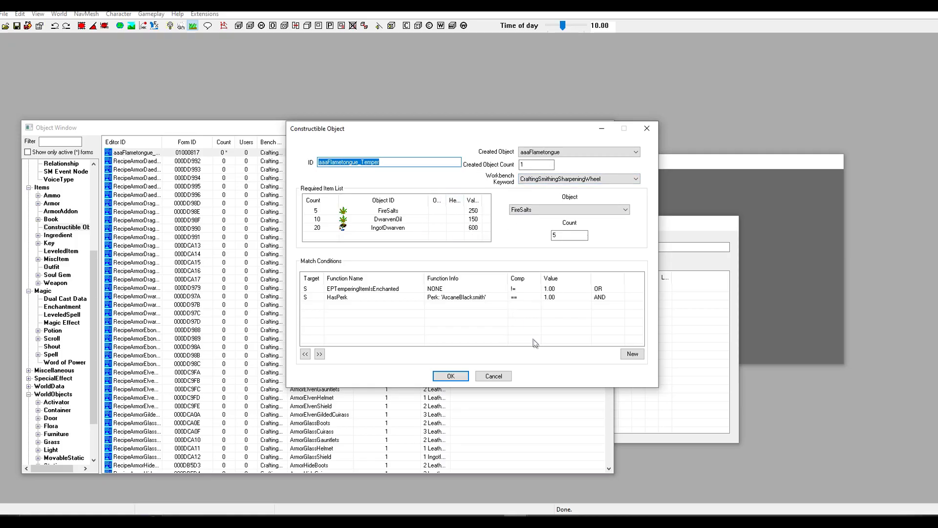
click(494, 376)
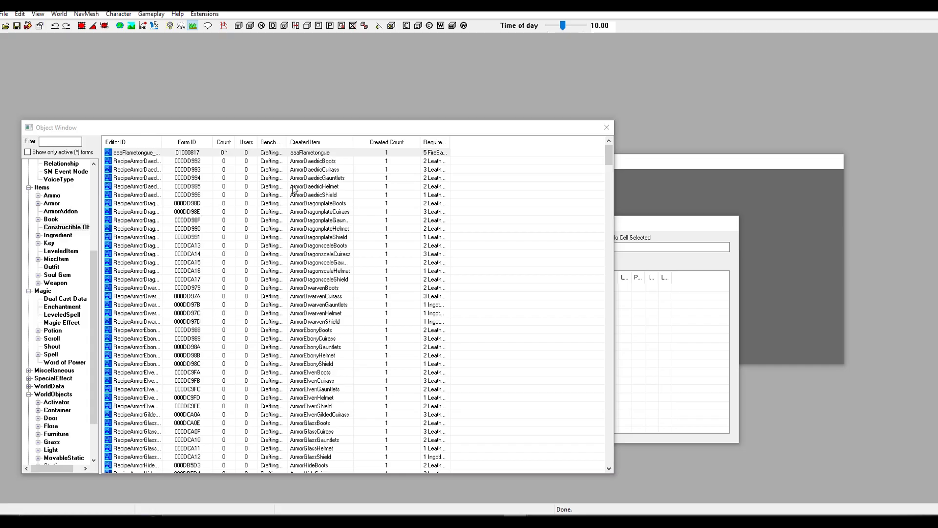
Create a new constructible object with the ID aaaFlameTongueCraft.
right_click(477, 217)
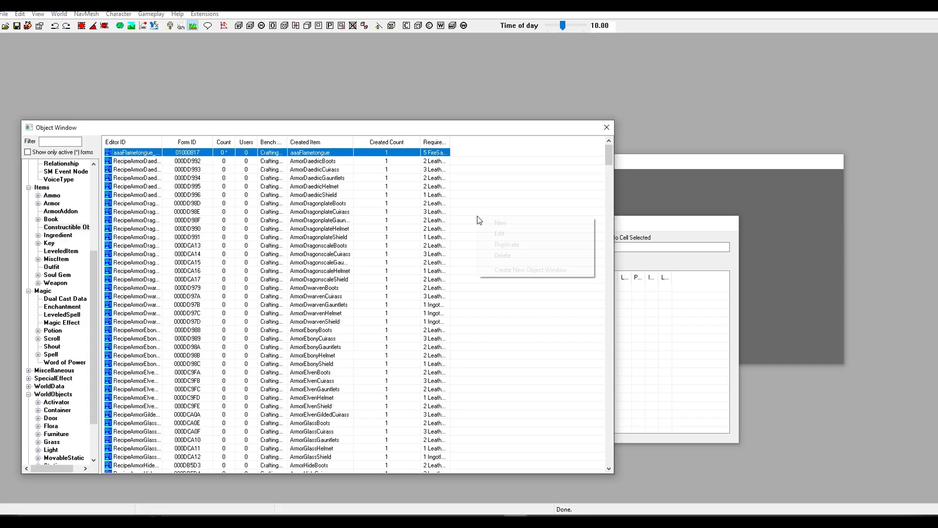
click(510, 226)
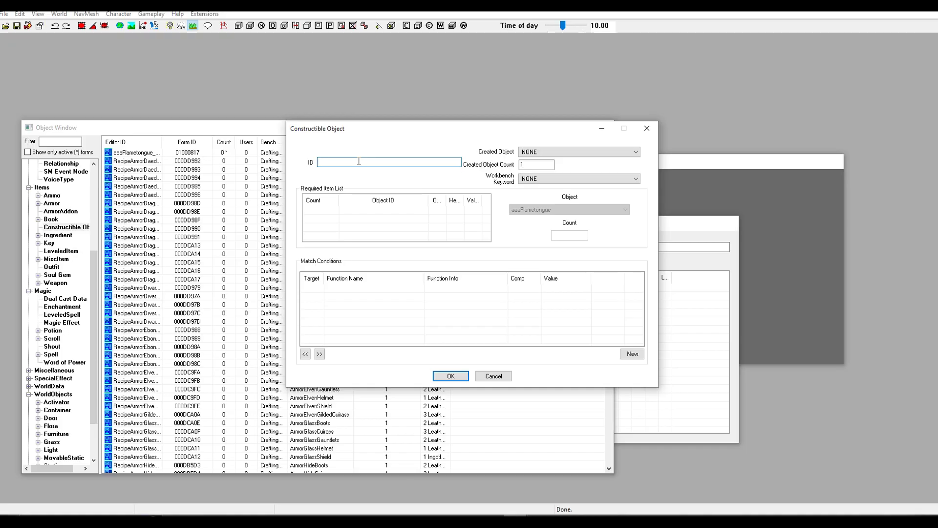
text(aaaFlameTongueCraft)
Add IngotDwarven with a count of 2 to the recipe's required item list.
right_click(403, 218)
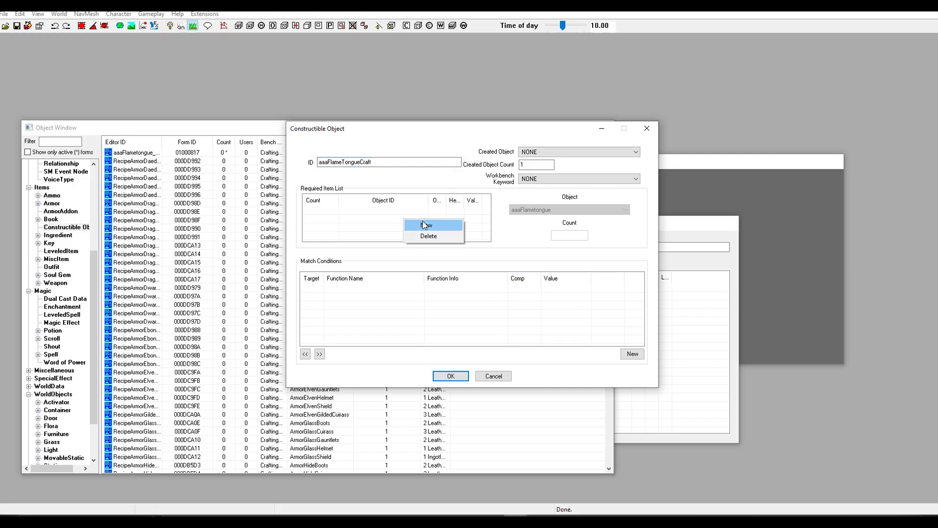
click(425, 223)
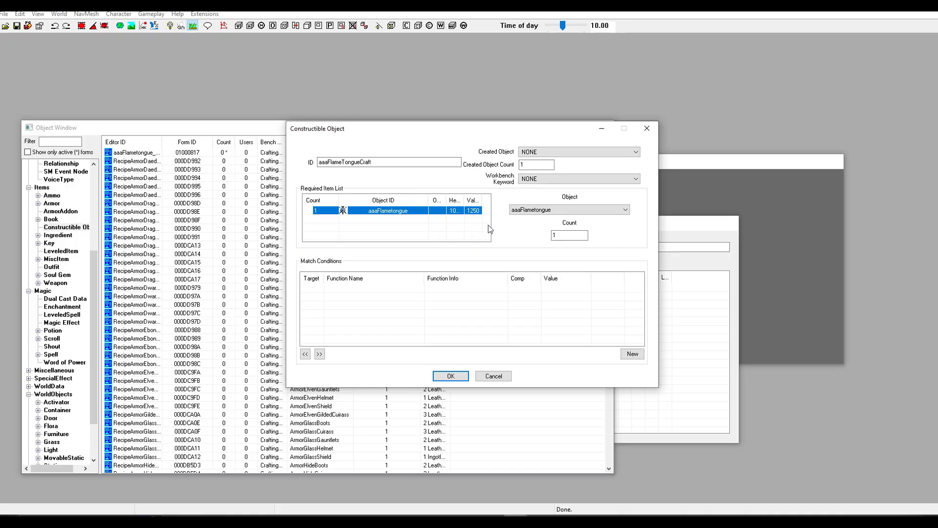
click(535, 213)
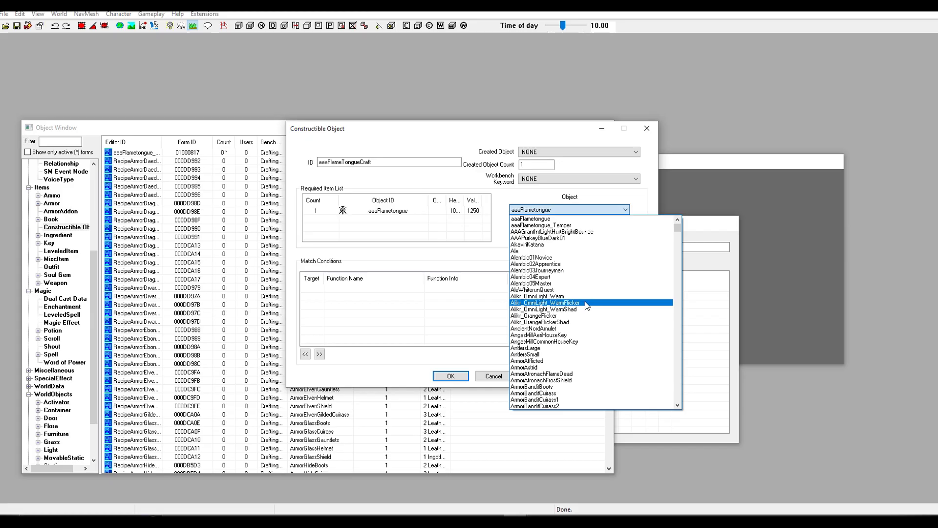
text(ing)
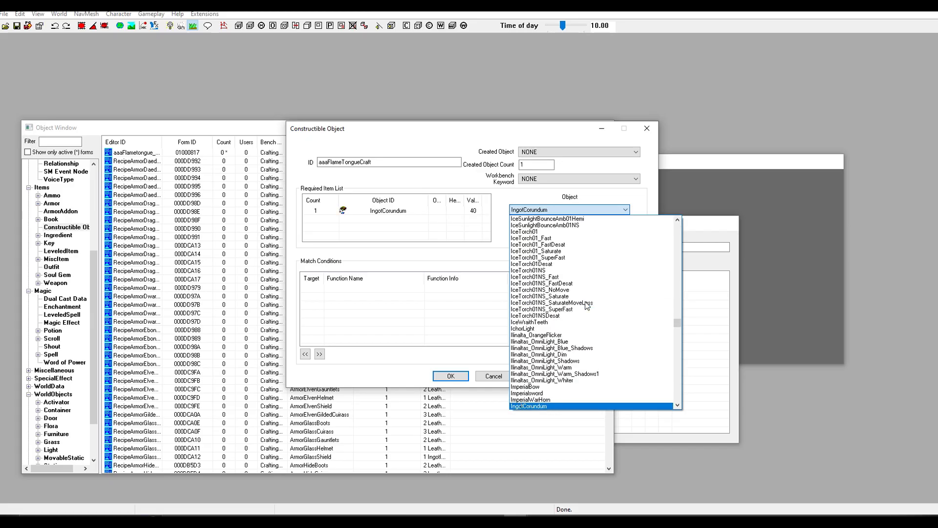
scroll(661, 299, up, 1)
scroll(649, 336, down, 3)
scroll(648, 337, down, 2)
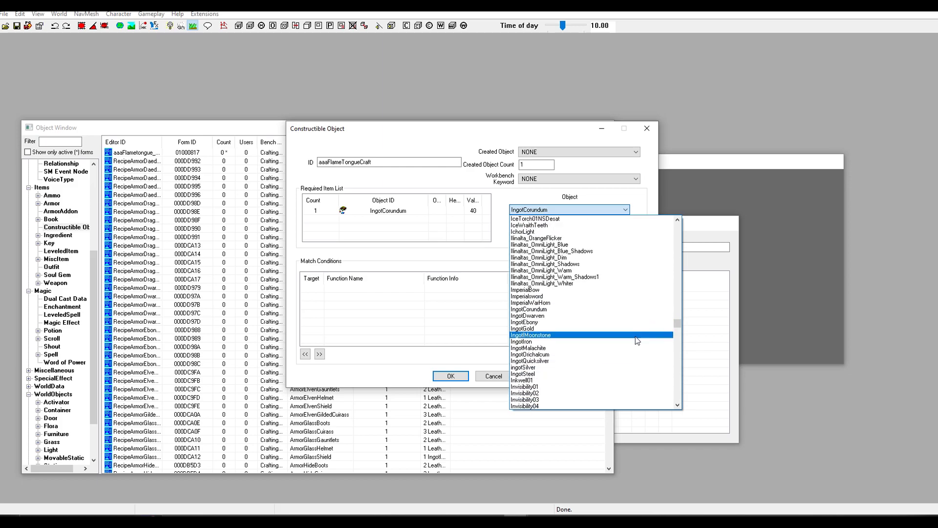
click(606, 319)
click(562, 234)
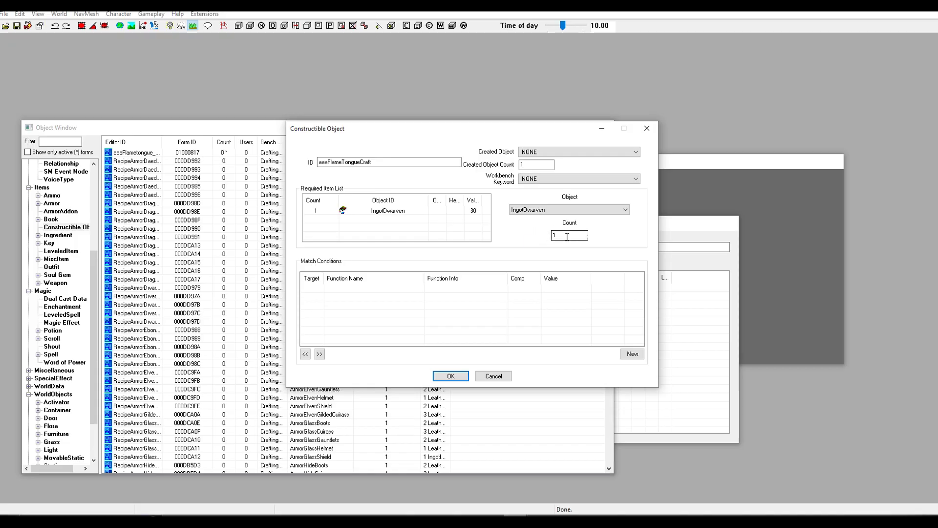
double_click(567, 236)
text(2)
click(425, 232)
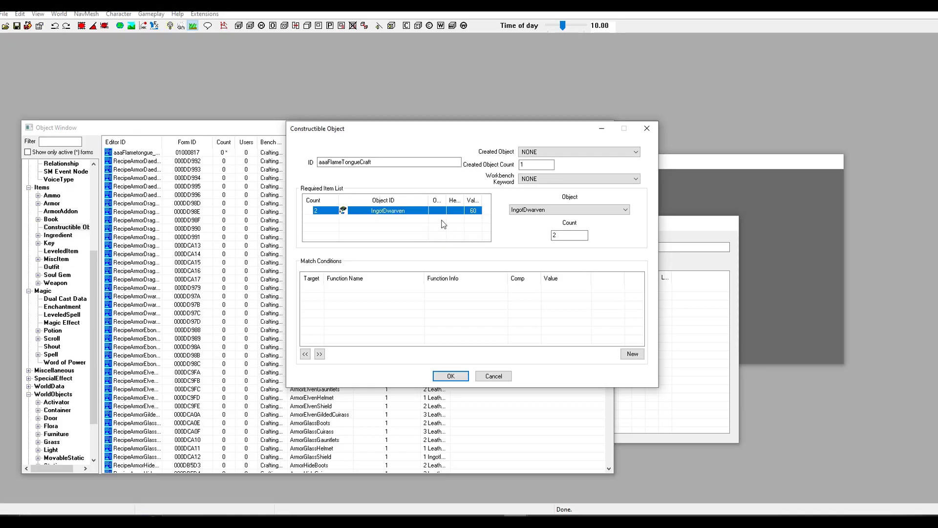
Add LeatherStrips with a count of 5 to the recipe's required item list.
right_click(415, 230)
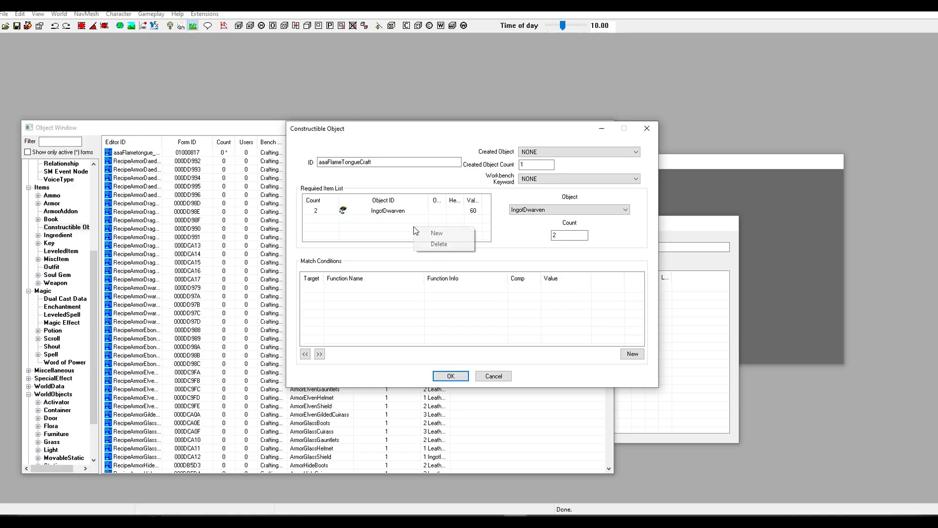
click(435, 230)
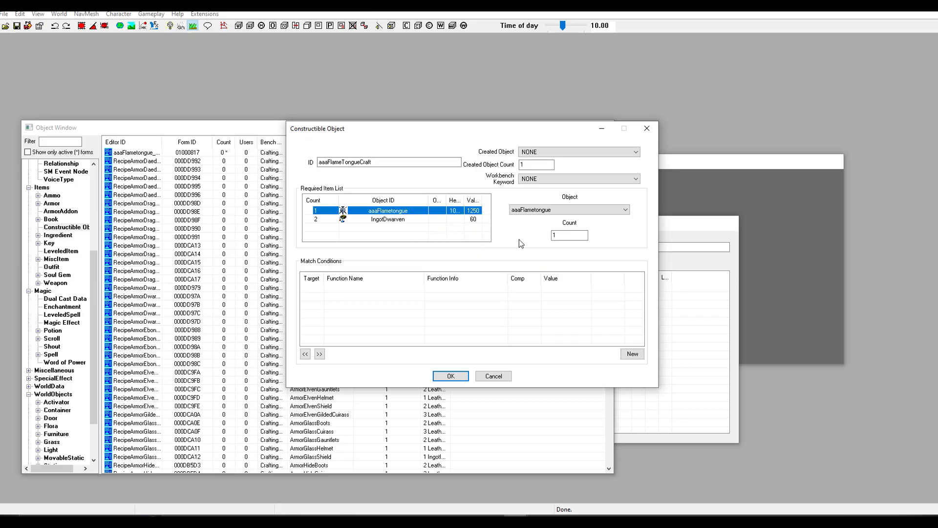
click(552, 211)
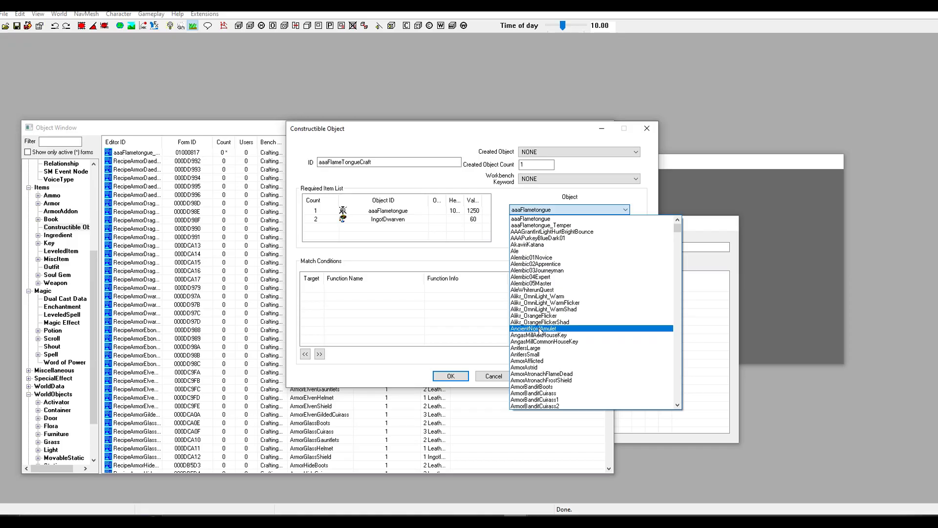
text(leather)
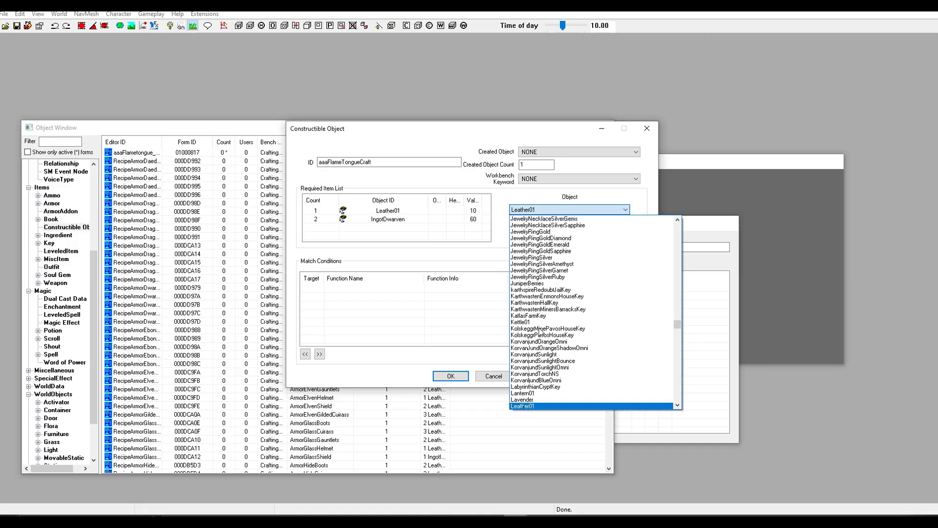
scroll(550, 359, down, 3)
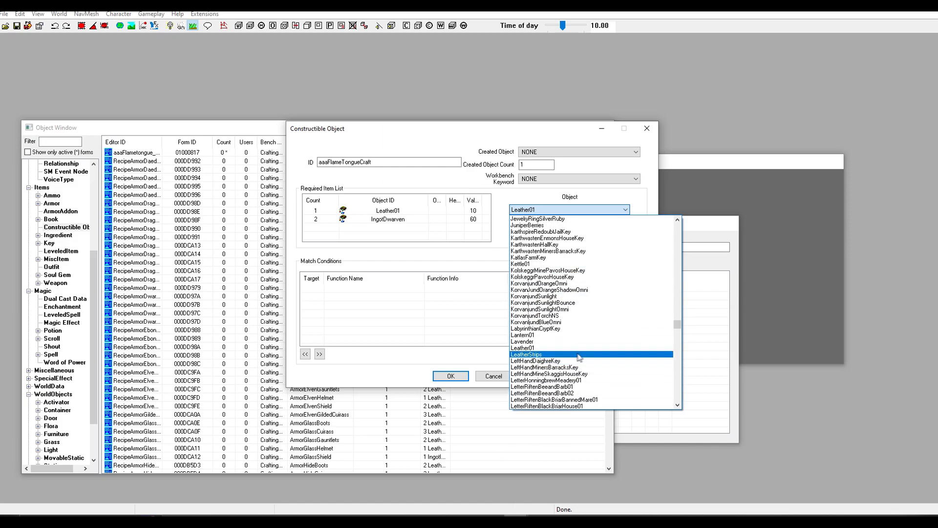
click(580, 357)
key(Tab)
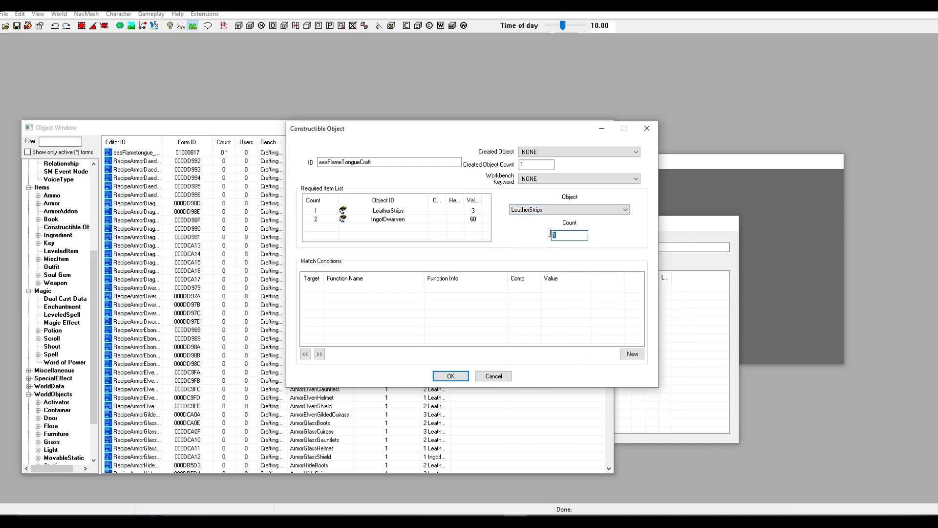
text(5)
click(414, 226)
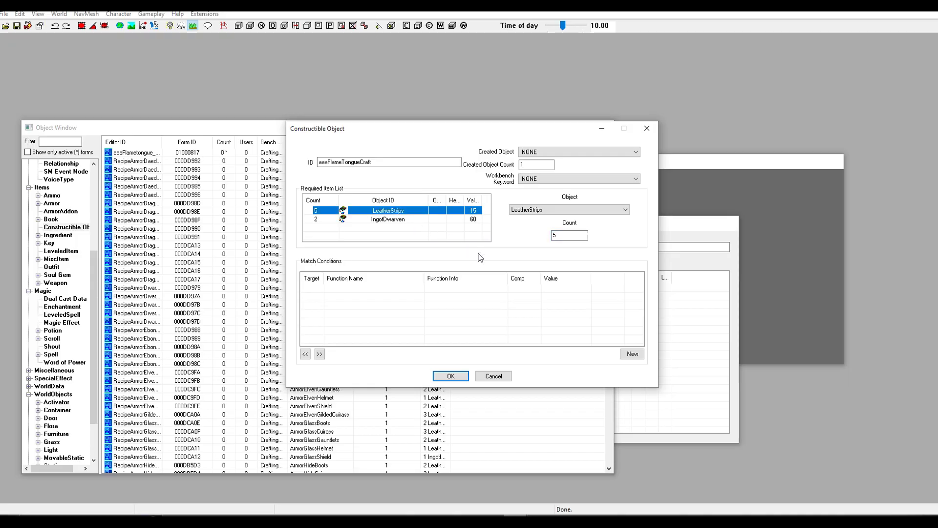
click(403, 297)
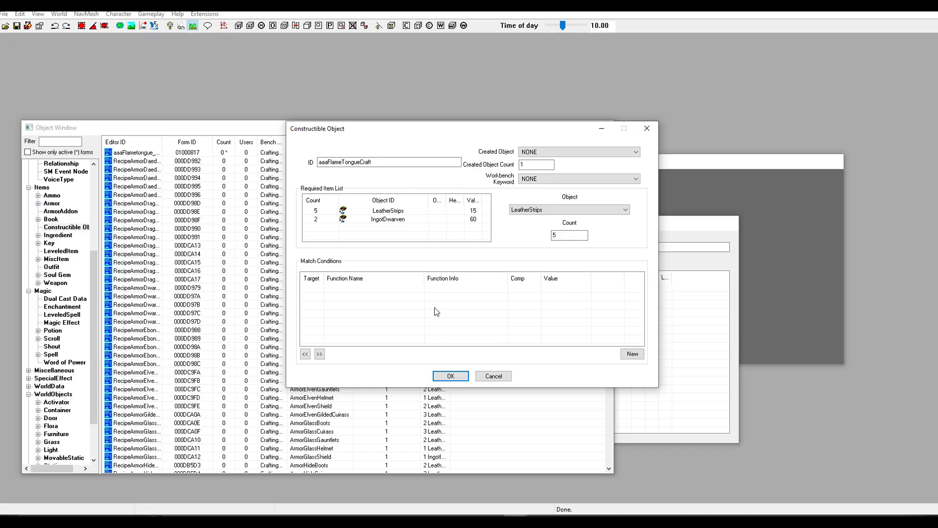
right_click(437, 311)
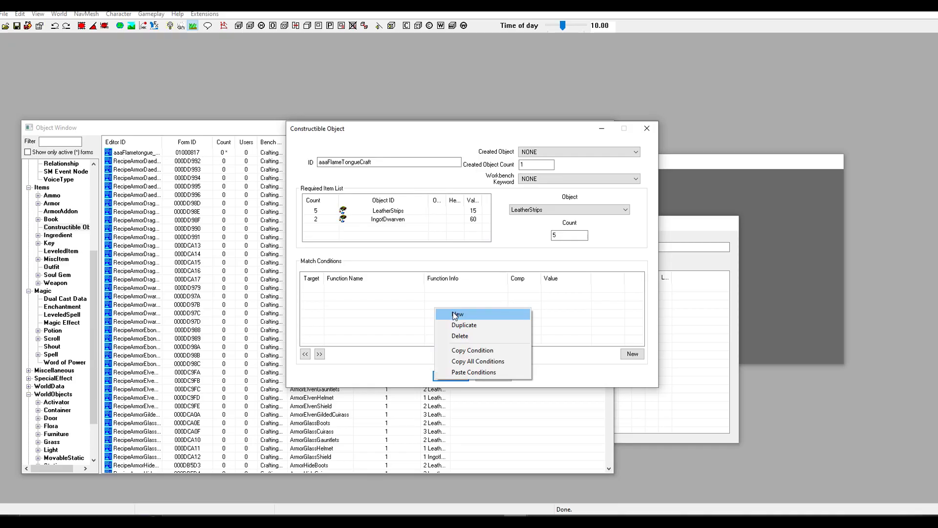
click(455, 315)
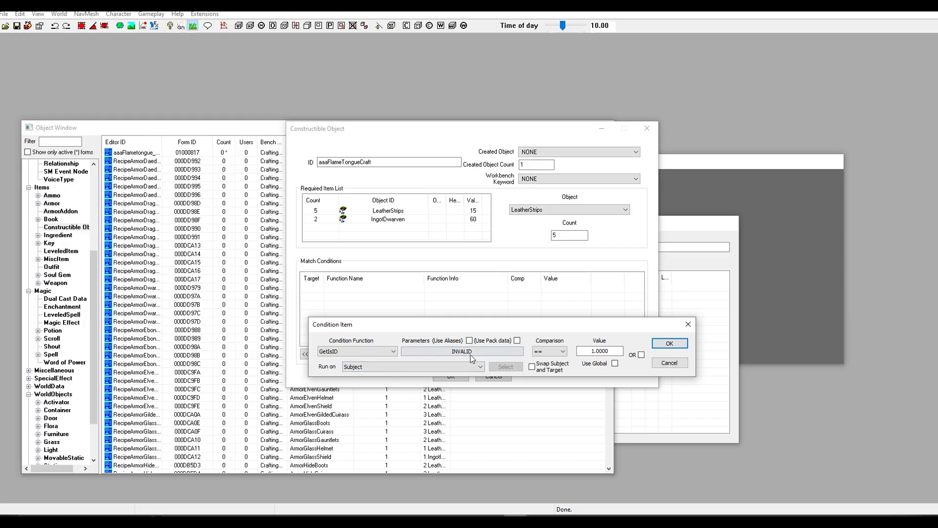
click(442, 353)
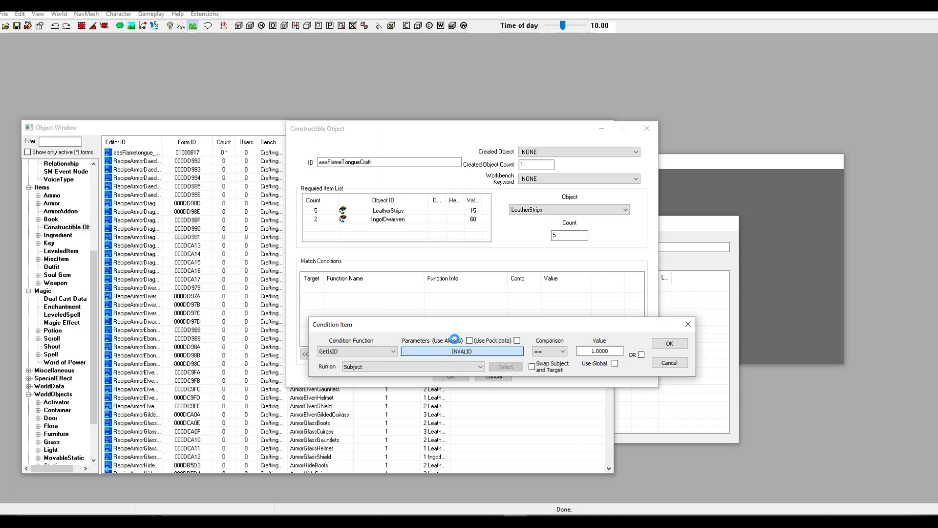
click(423, 386)
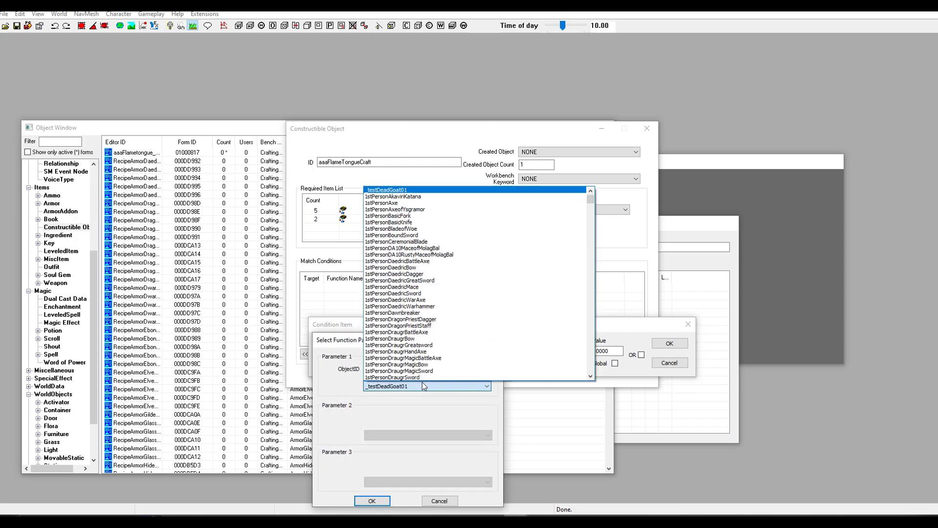
text(player)
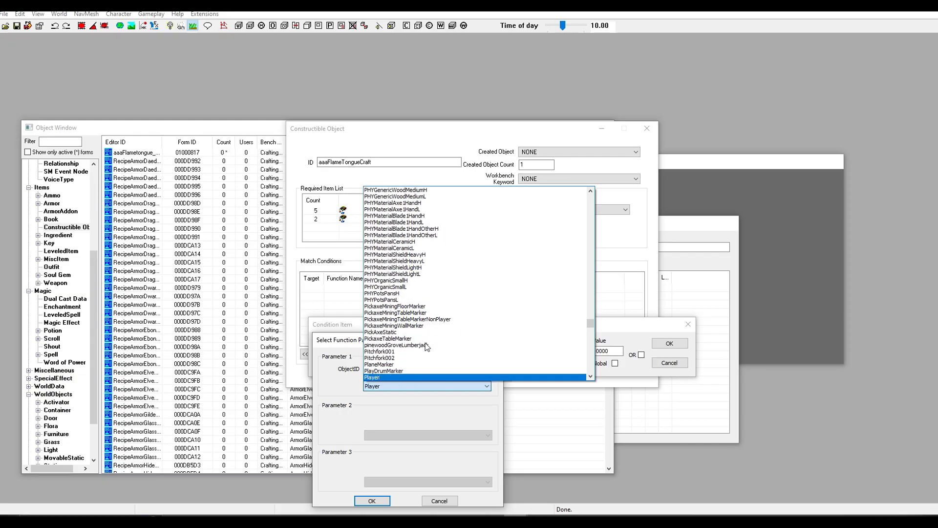
click(403, 380)
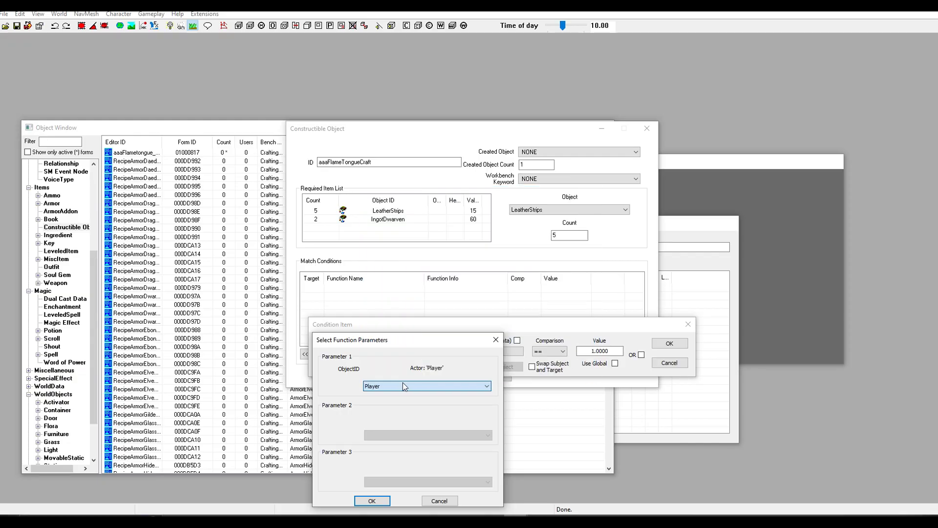
click(372, 500)
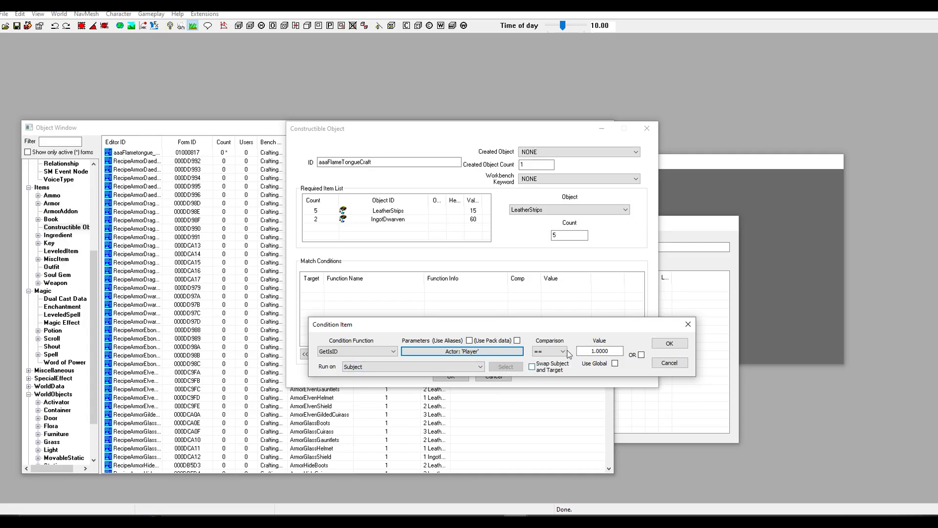
drag(539, 330, 525, 327)
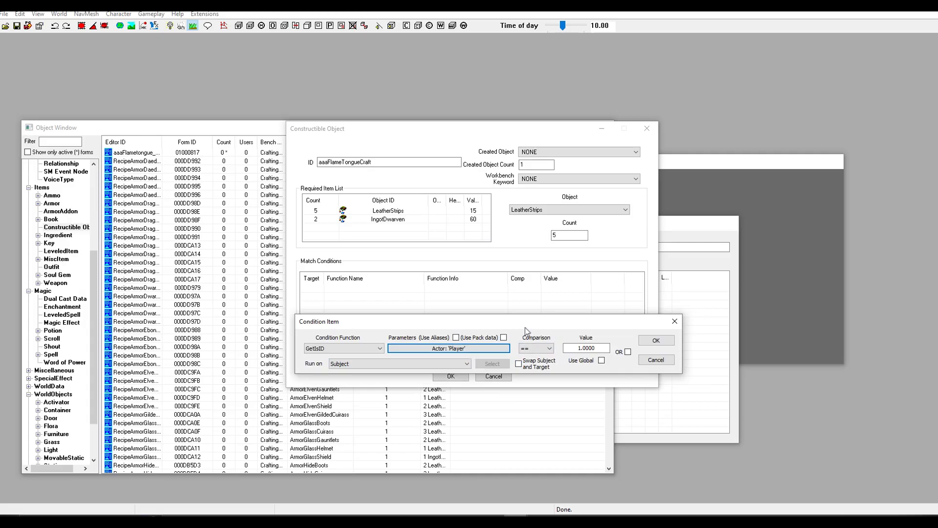
click(656, 360)
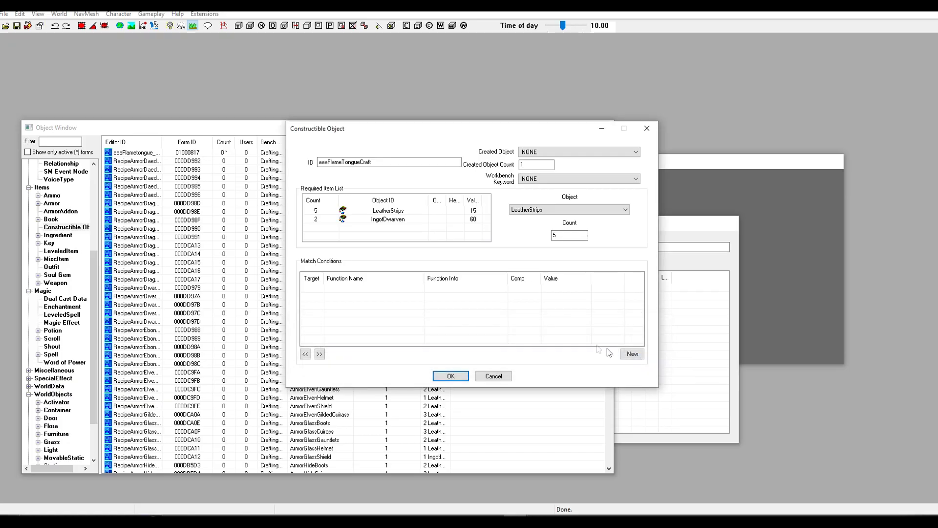
Copy the HasPerk match condition from the RecipeArmorDaedricBoots recipe into the aaaFlameTongueCraft recipe's match conditions.
click(144, 165)
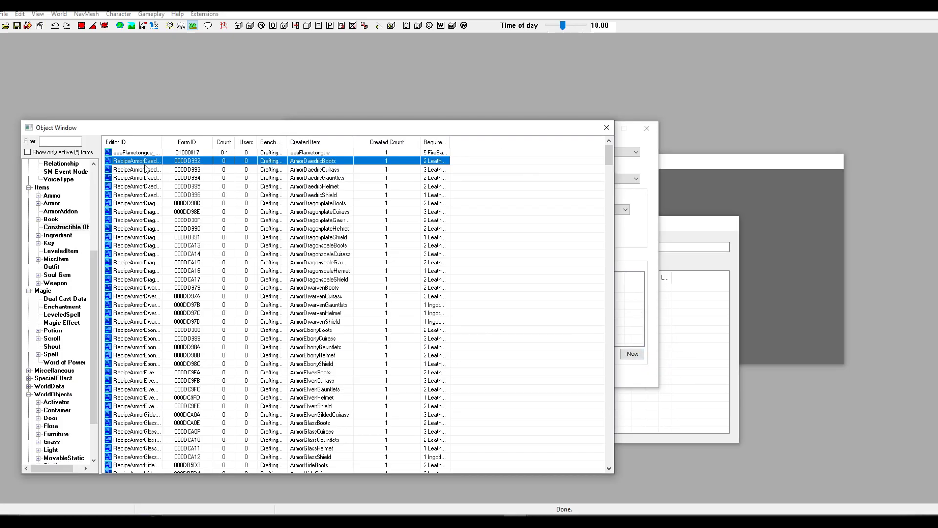
double_click(144, 165)
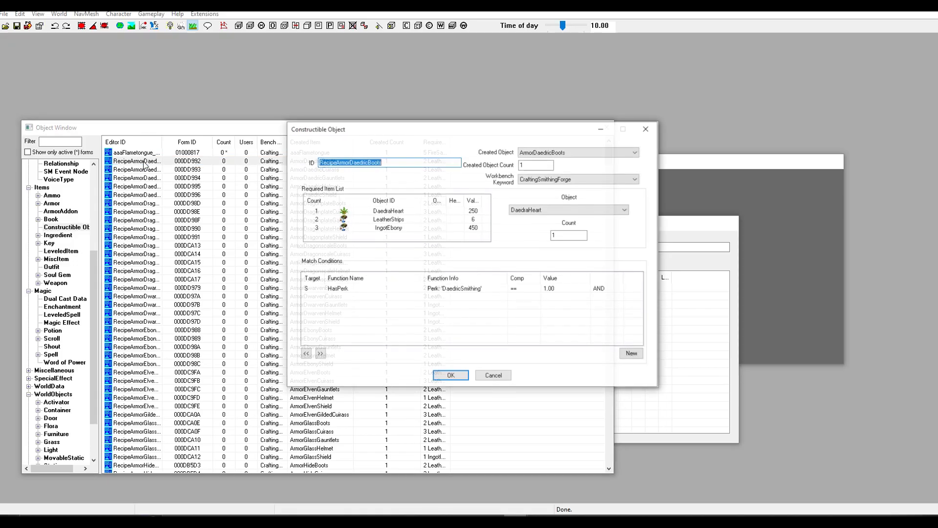
right_click(432, 291)
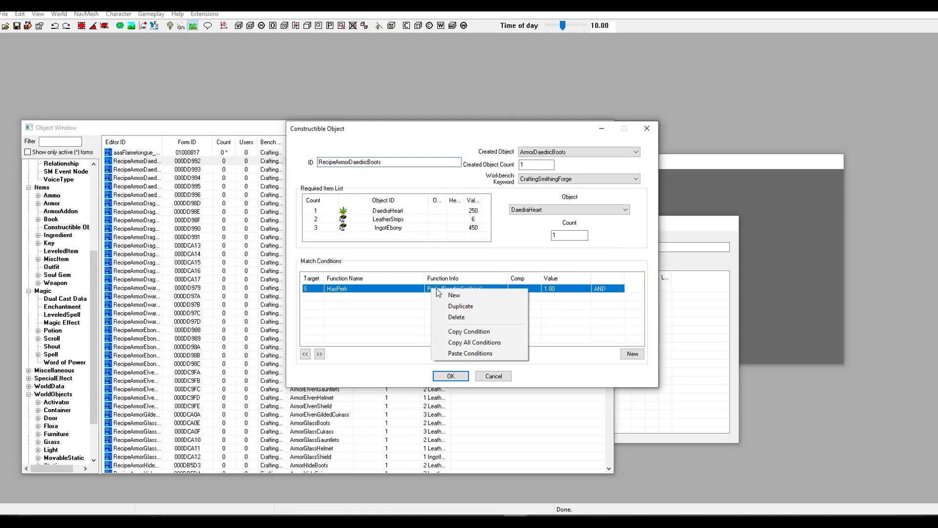
click(471, 333)
right_click(464, 293)
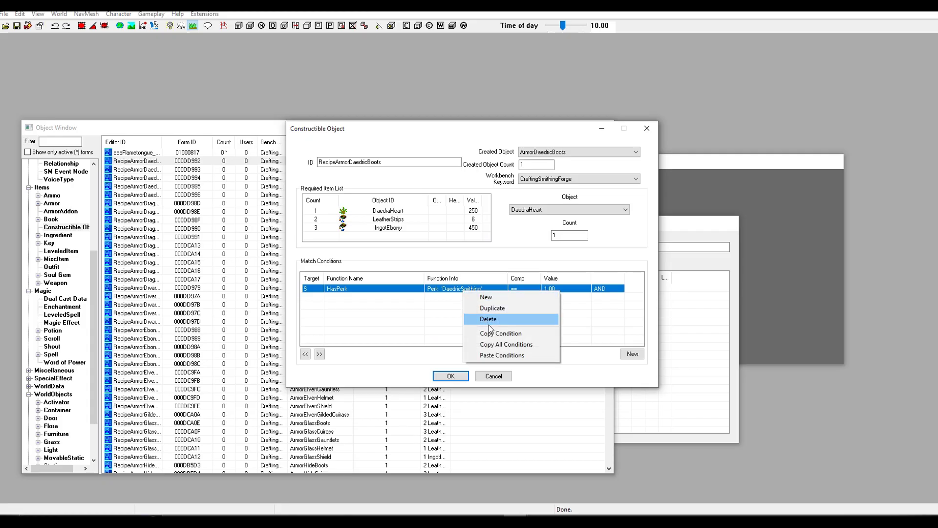
click(471, 332)
click(493, 376)
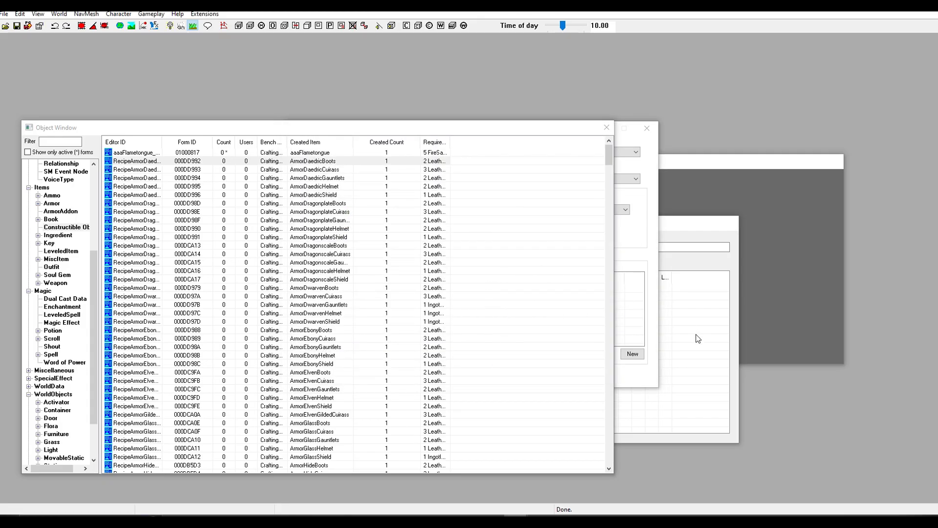
right_click(447, 311)
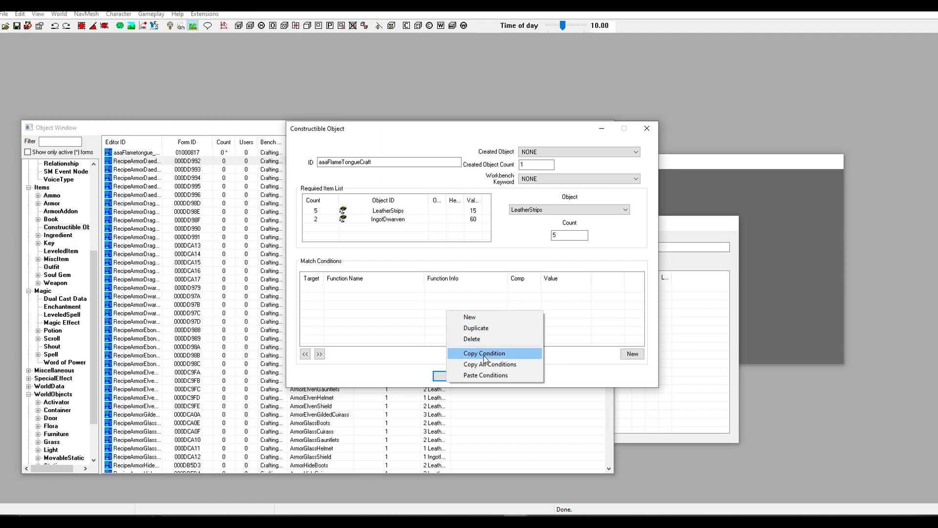
click(486, 375)
Set the perk parameter of the new recipe's HasPerk condition to DwarvenSmithing.
double_click(452, 292)
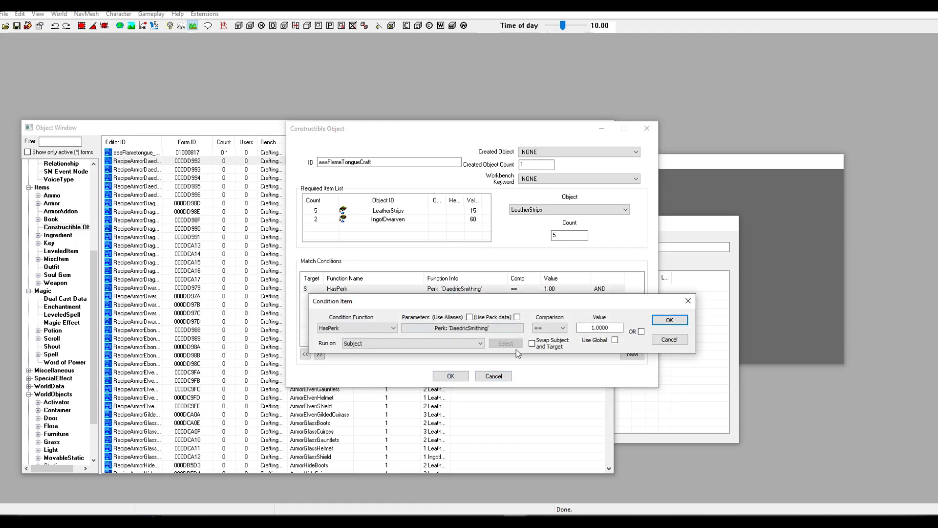
click(499, 330)
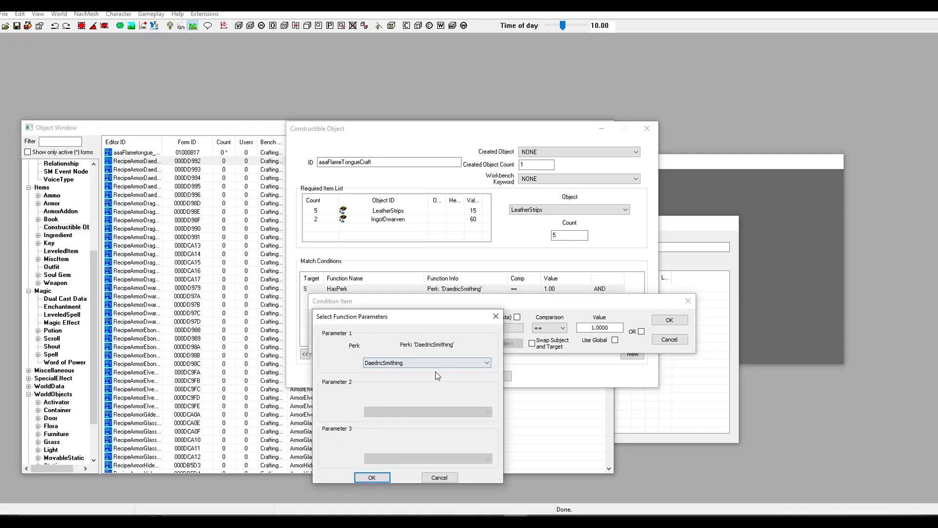
click(433, 363)
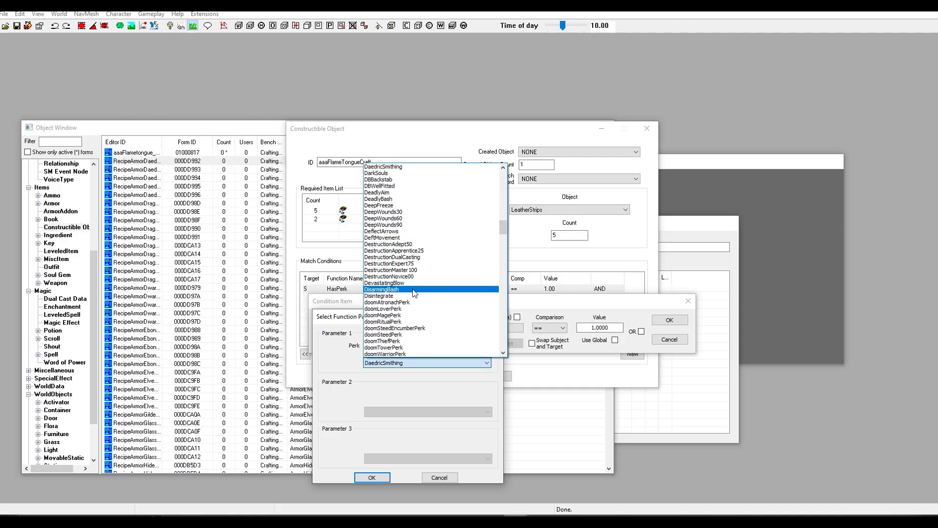
scroll(413, 290, down, 4)
click(402, 341)
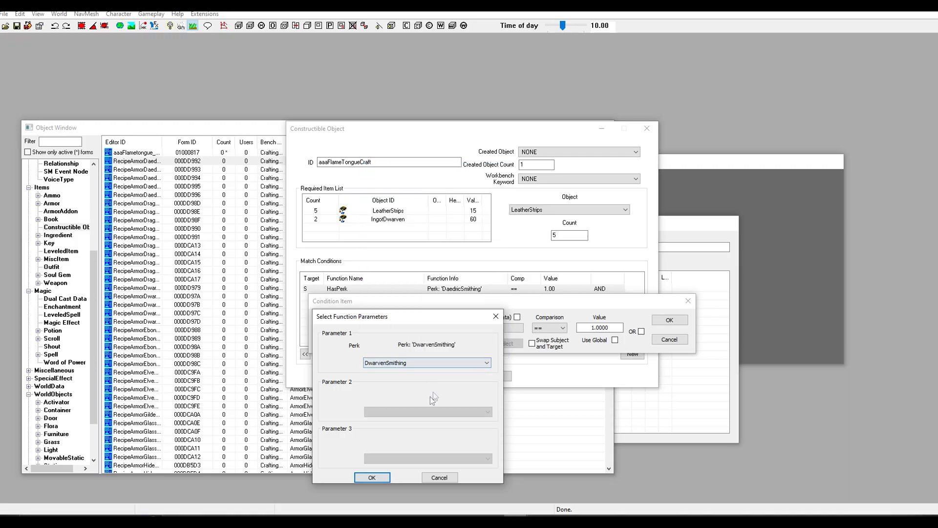
click(381, 477)
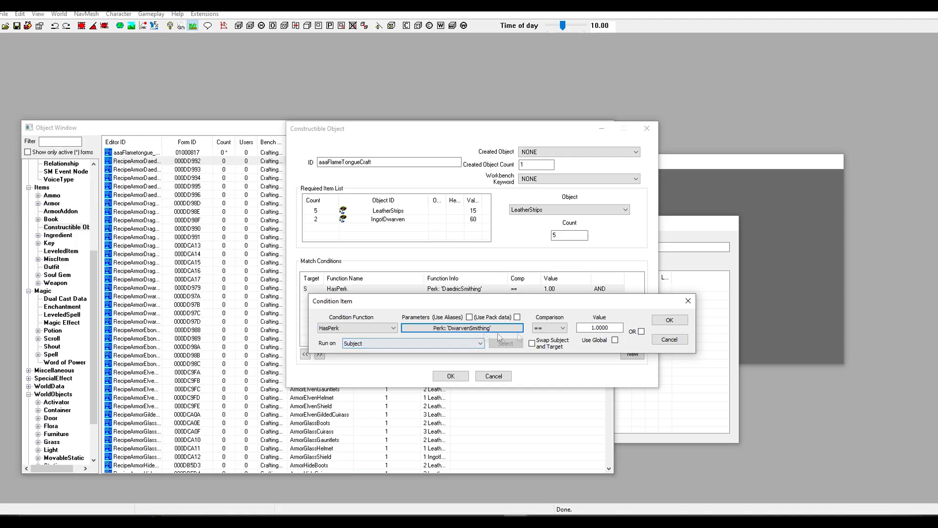
click(670, 321)
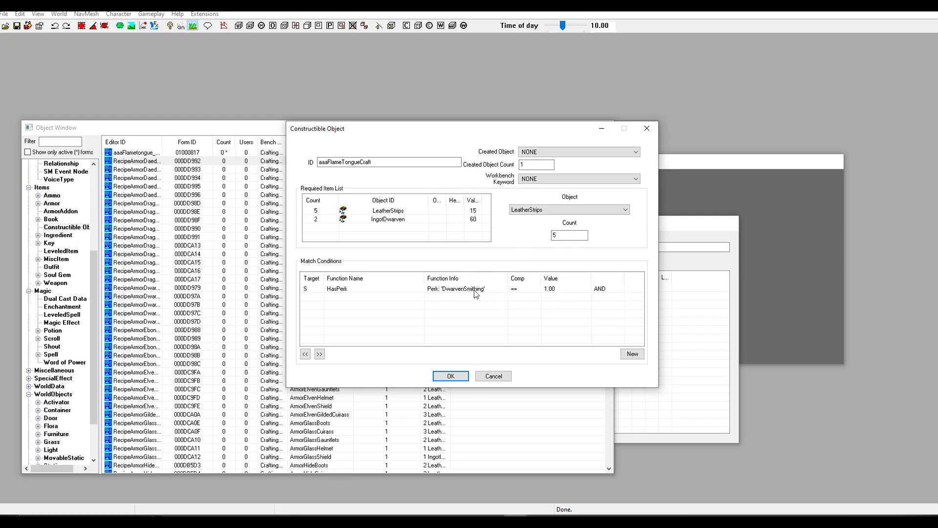
click(387, 211)
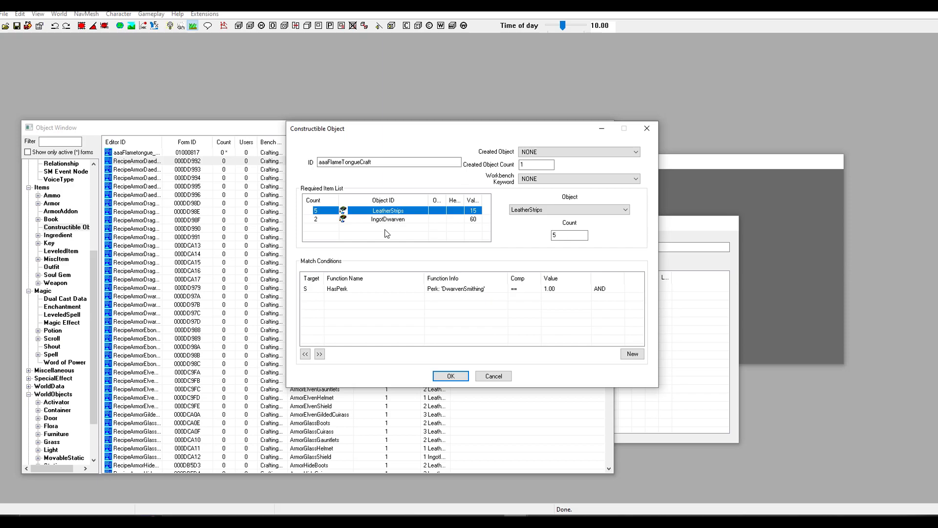
click(395, 221)
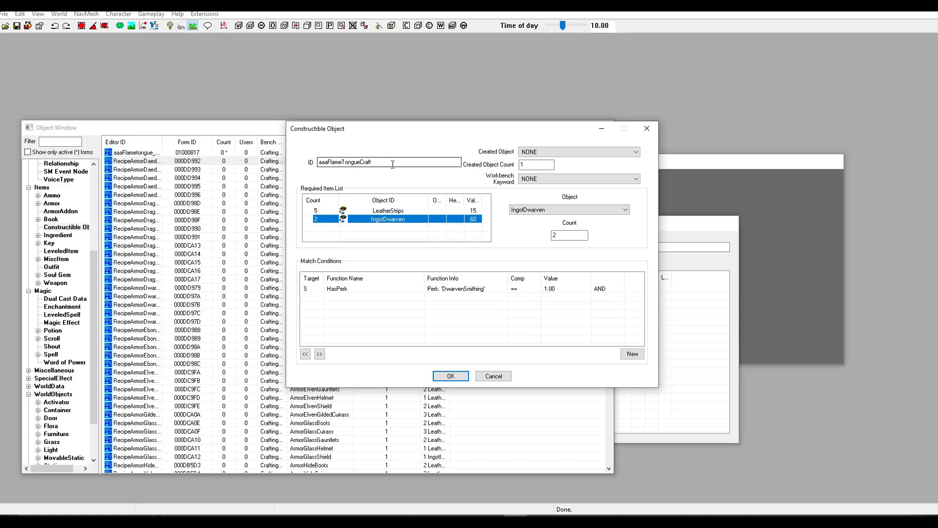
click(523, 166)
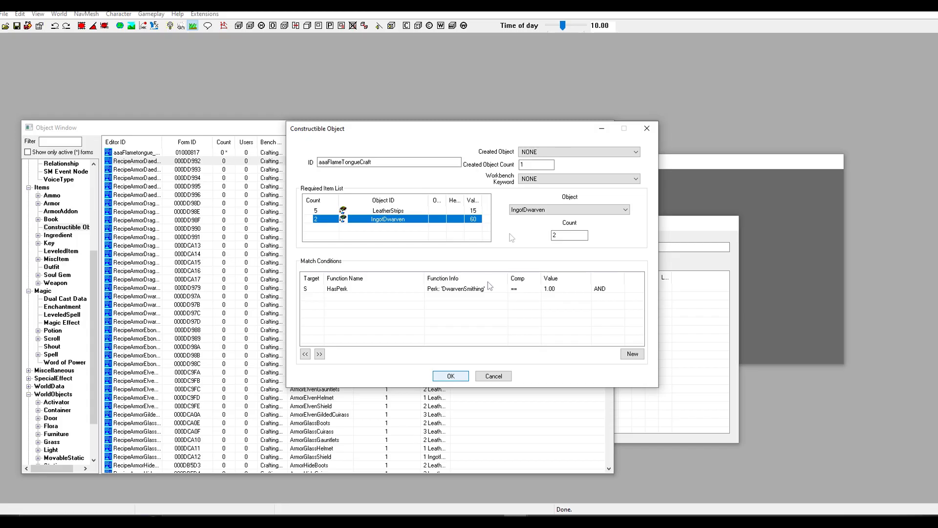
Set the recipe's workbench keyword to CraftingSmithingForge, accept the recipe and save the plugin.
click(560, 180)
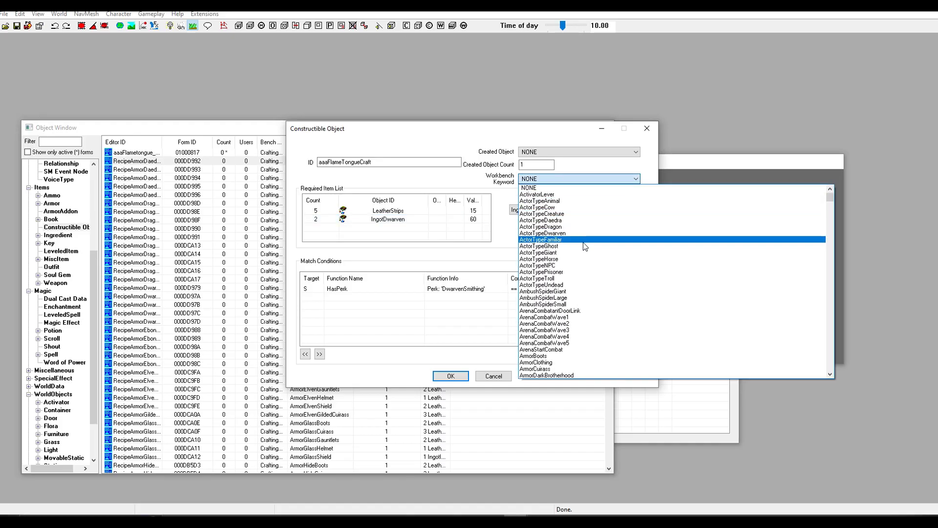
text(fr)
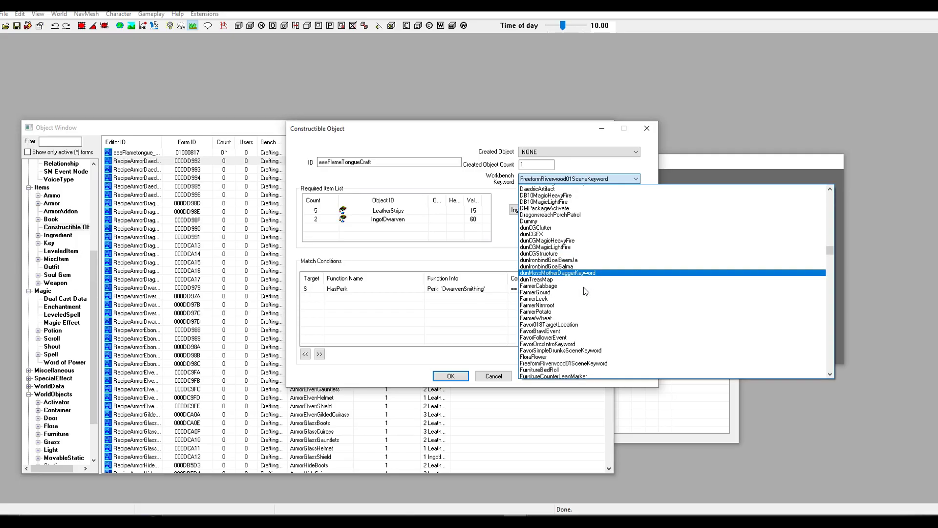
text(craft)
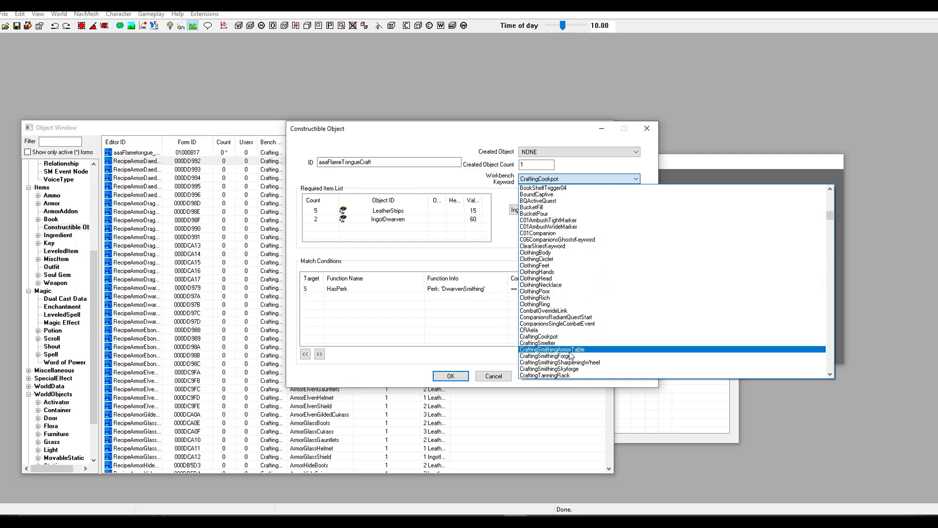
click(572, 356)
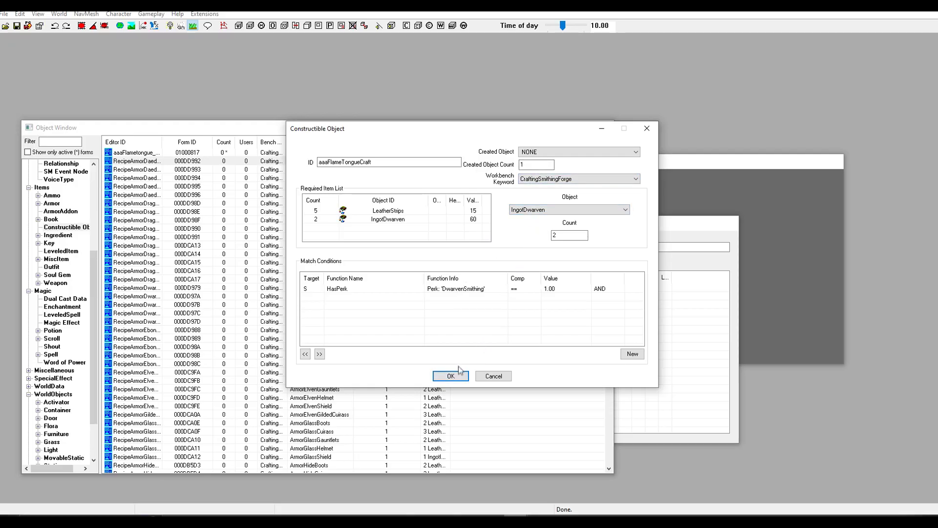
click(450, 376)
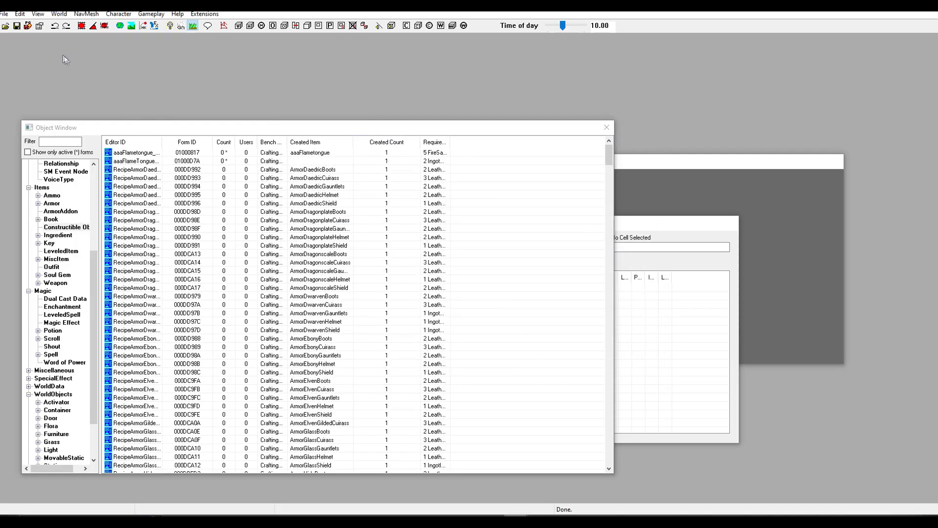
click(17, 25)
click(151, 162)
double_click(151, 162)
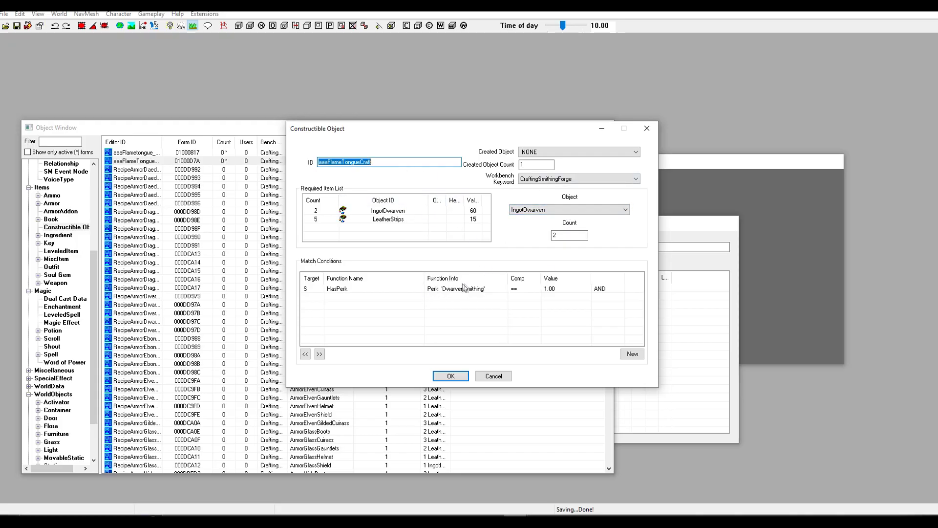
click(399, 211)
click(398, 219)
click(399, 210)
click(400, 222)
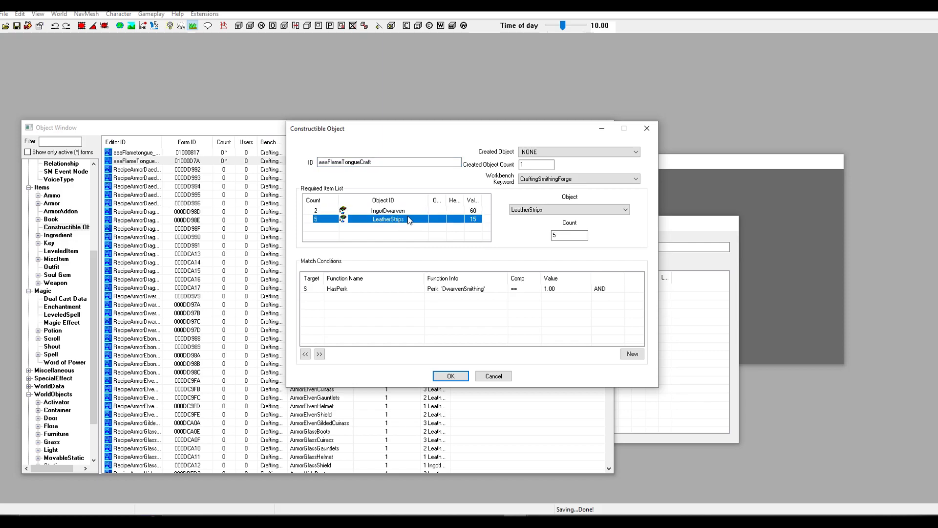
right_click(397, 219)
click(413, 234)
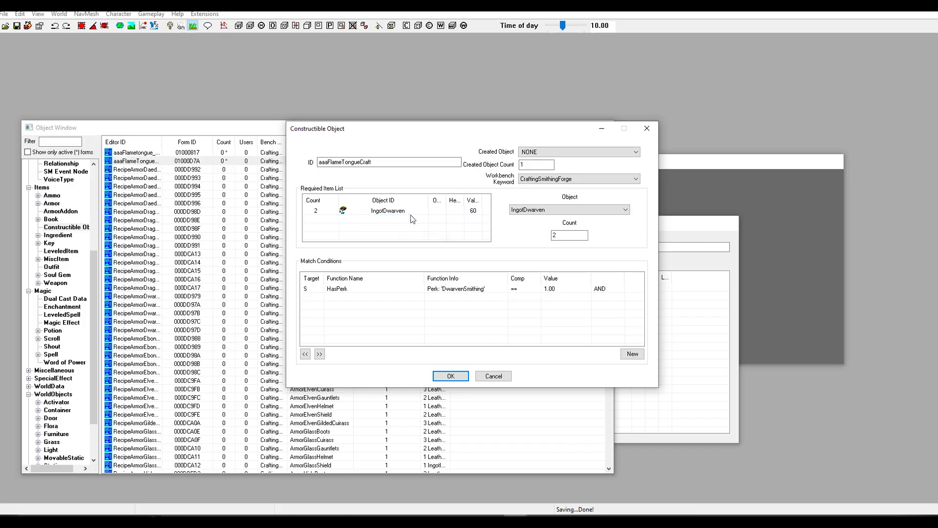
double_click(563, 236)
text(1)
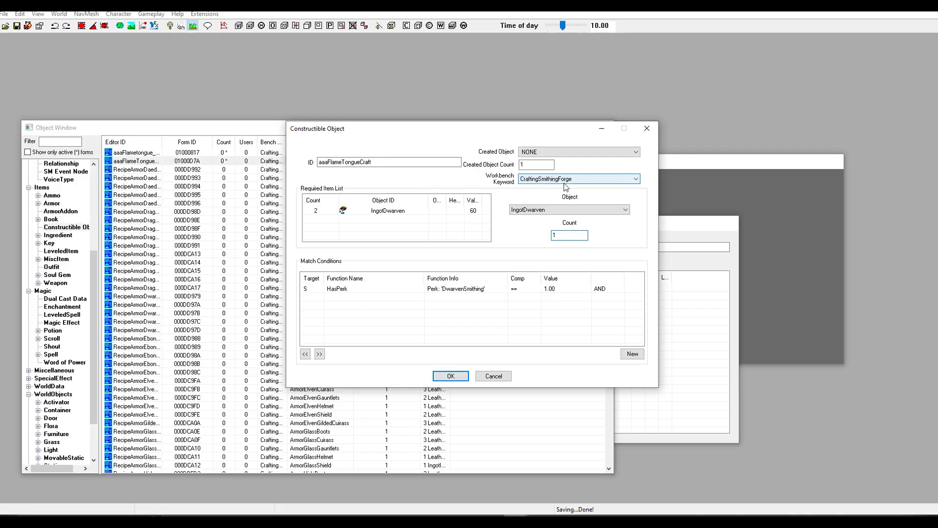
click(564, 179)
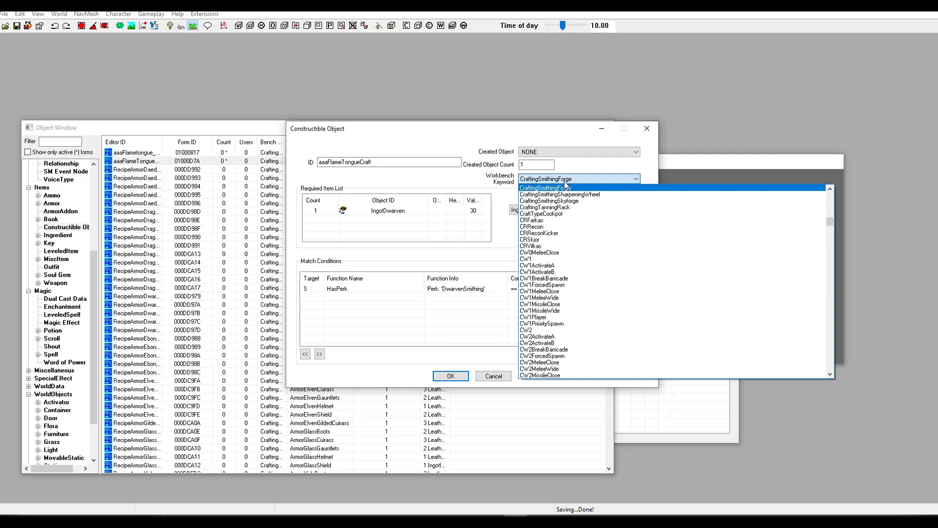
click(602, 195)
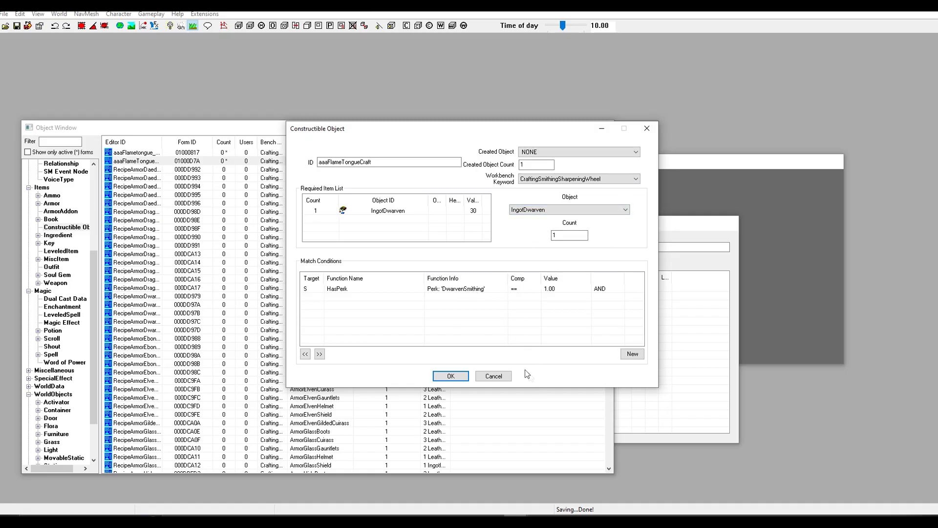
click(499, 378)
click(17, 25)
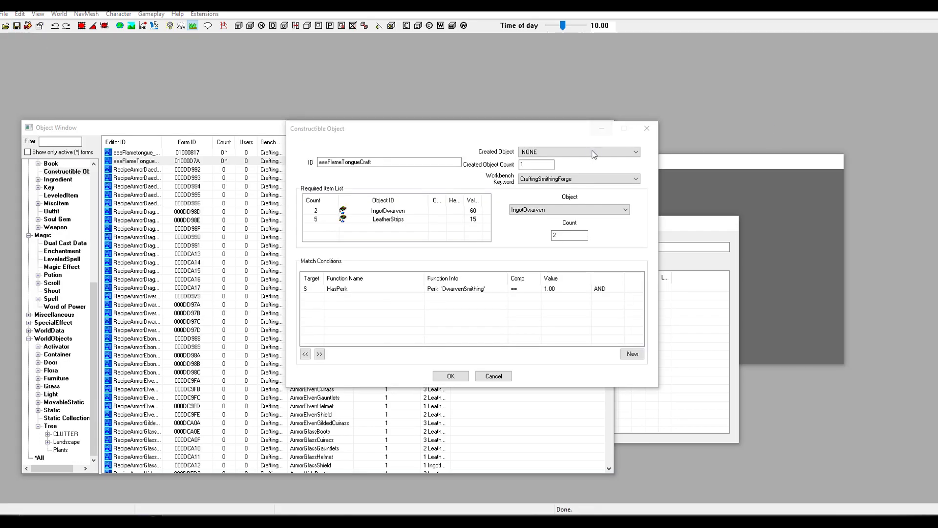
Set the created object of the aaaFlameTongueCraft recipe to aaaFlametongue.
click(556, 153)
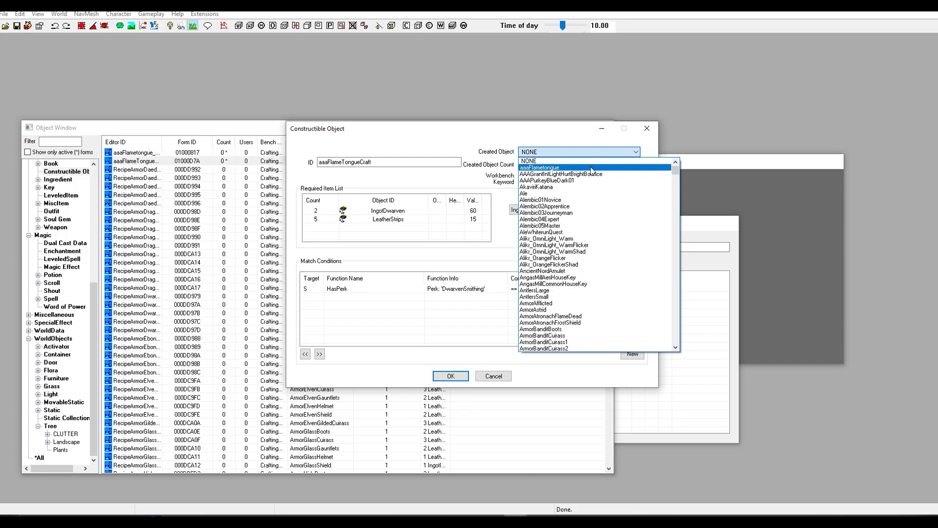
click(566, 168)
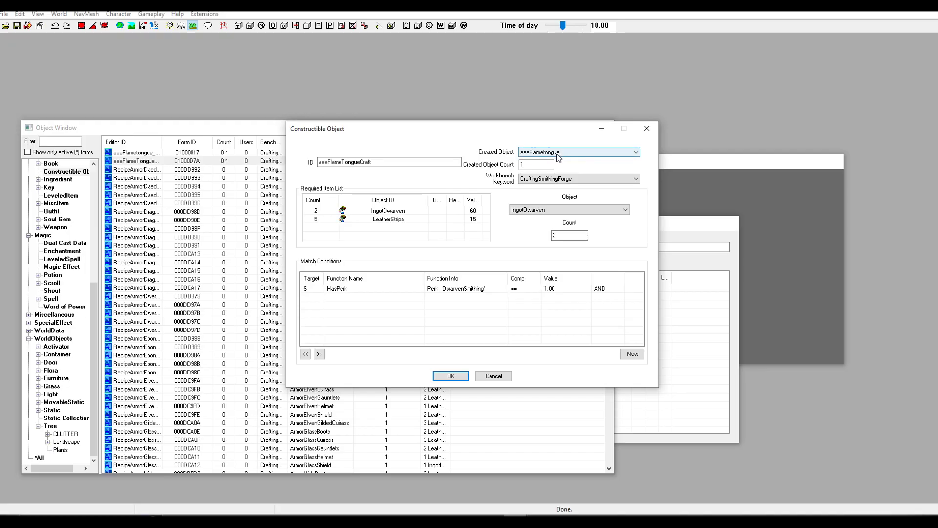
click(546, 165)
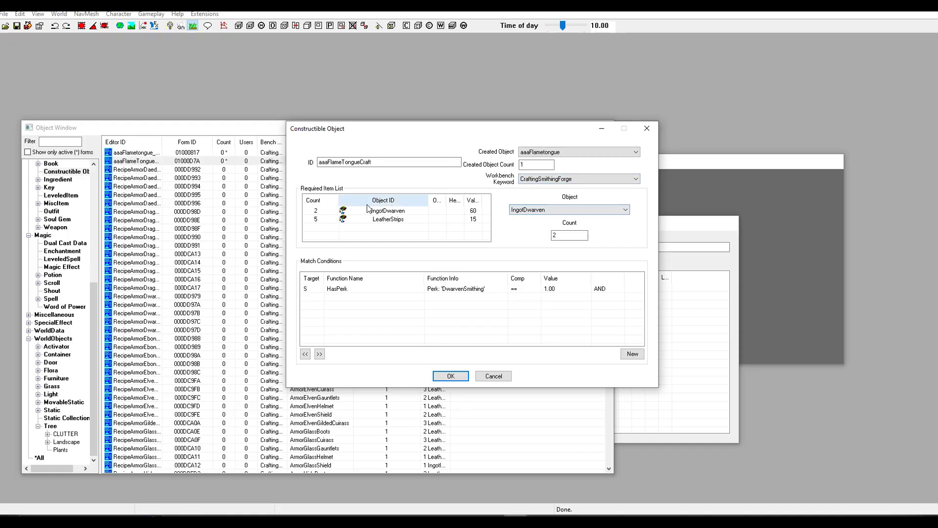
click(383, 213)
click(398, 220)
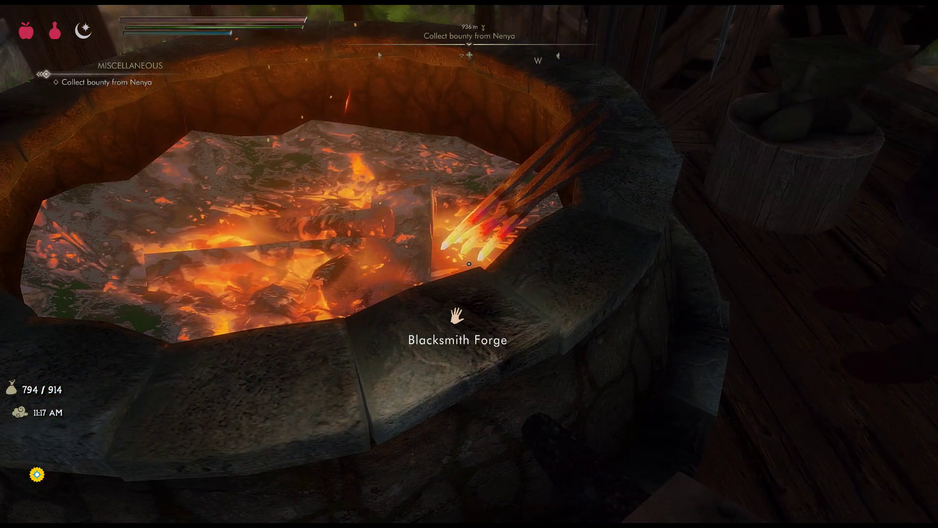
Craft one Flame tongue from the Dwarven category at the Blacksmith Forge and confirm its creation.
key(e)
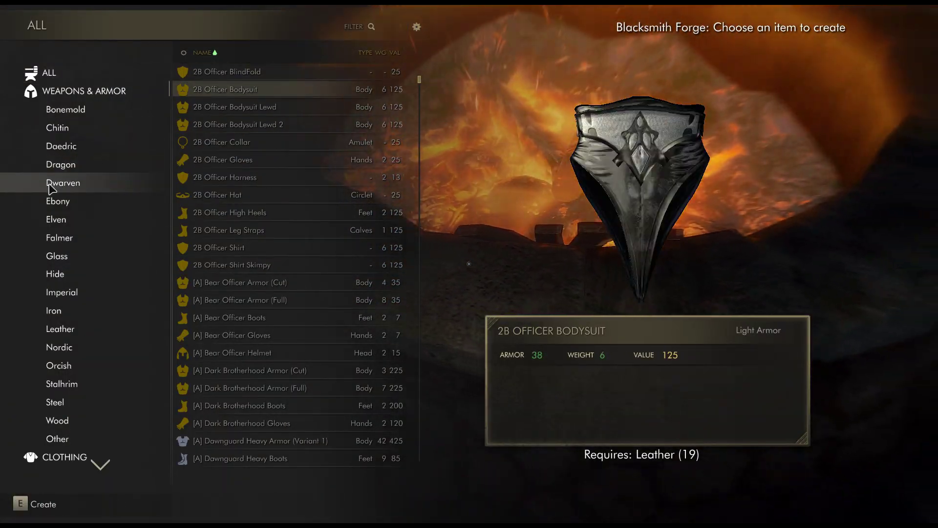
click(51, 188)
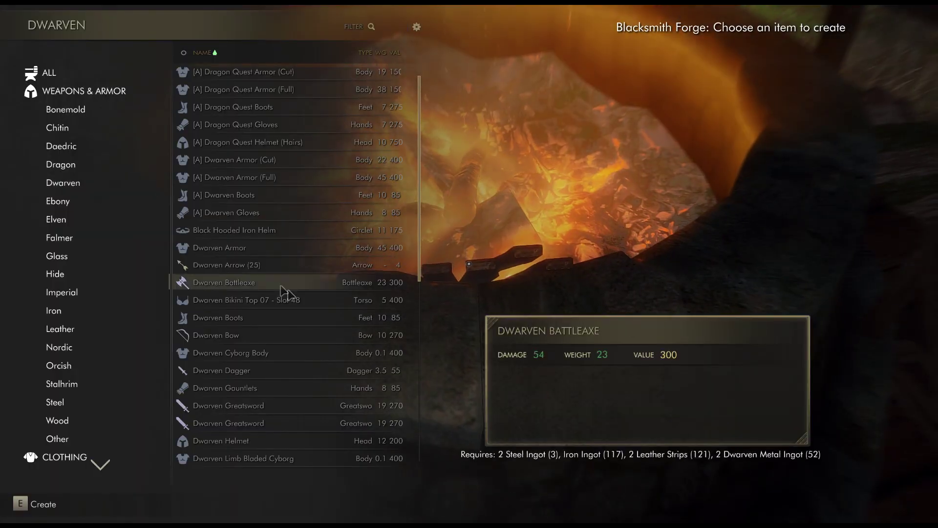
scroll(341, 339, down, 2)
scroll(341, 339, down, 14)
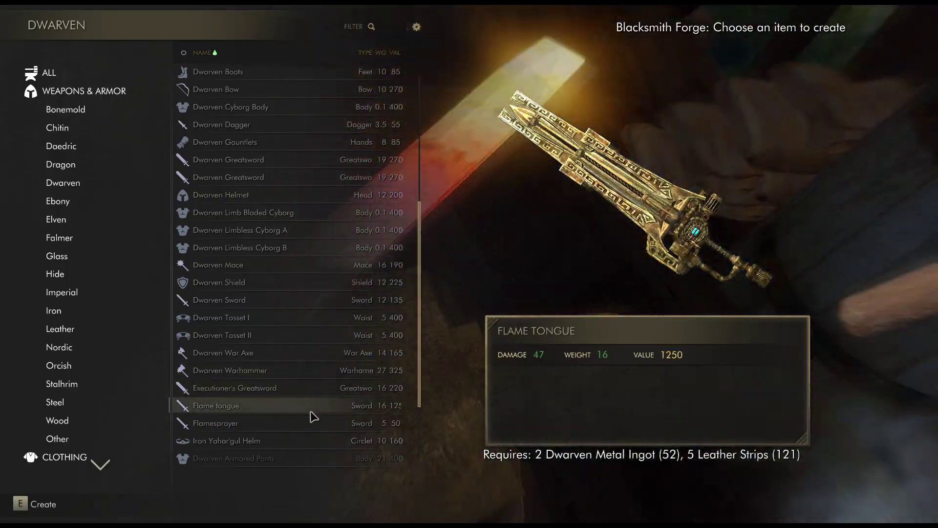
click(313, 416)
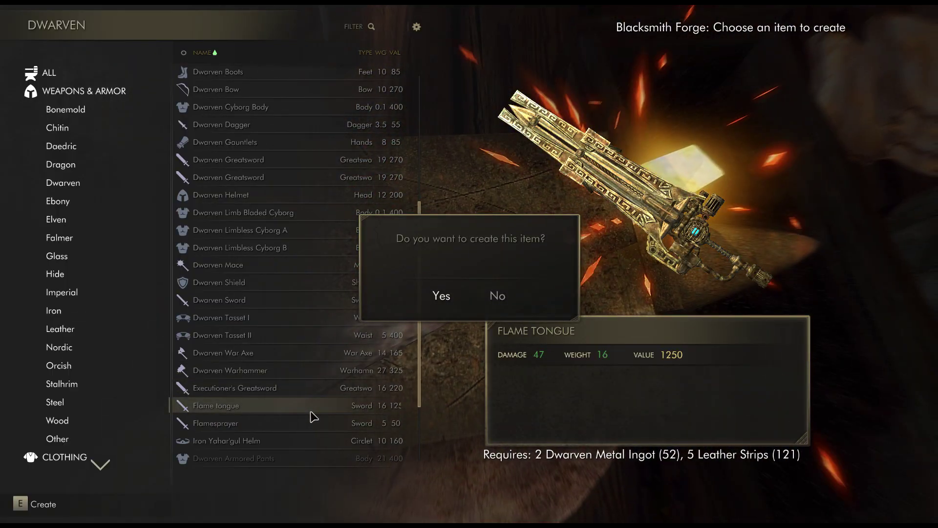
key(Return)
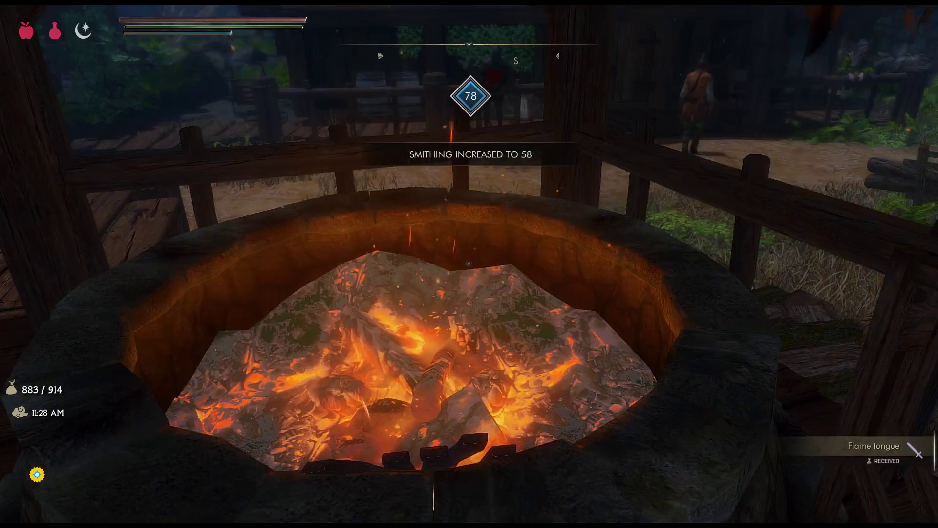
Equip the crafted Flame tongue from the weapons in the character's inventory and return to the game.
key(Tab)
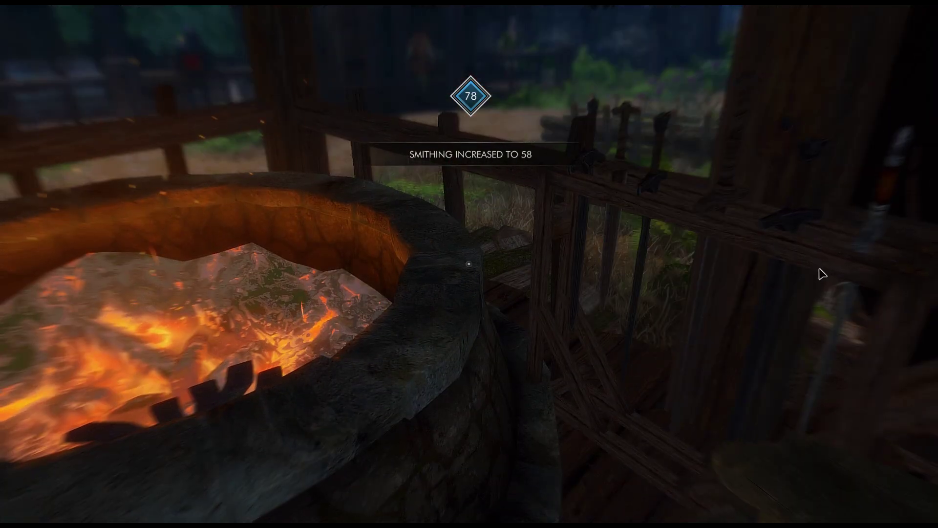
click(822, 274)
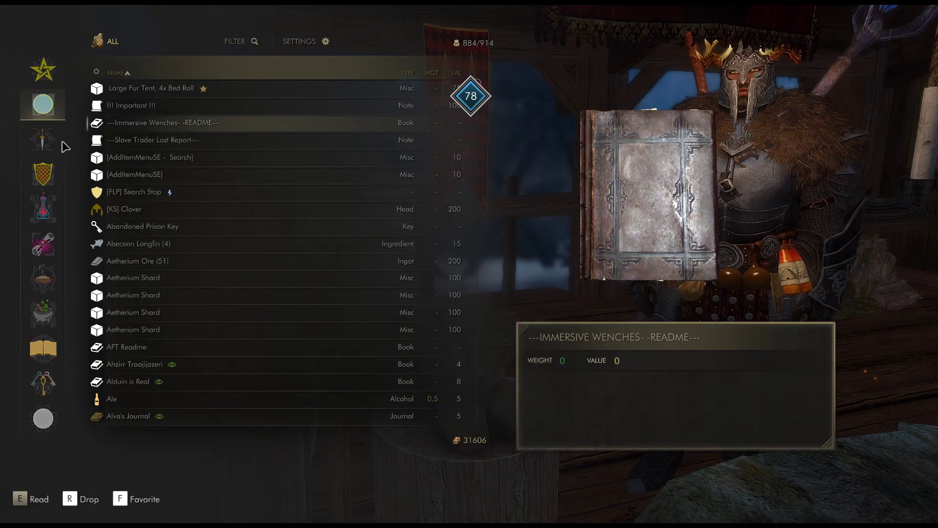
click(42, 142)
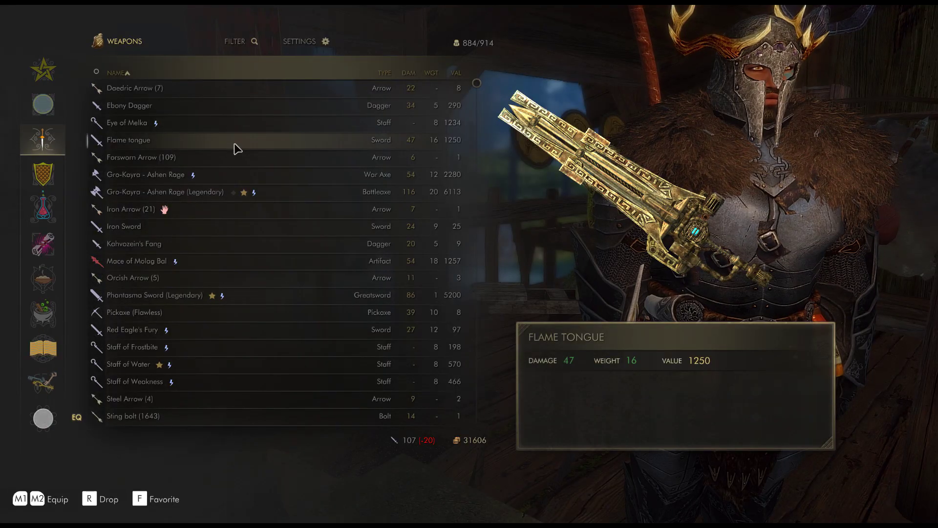
key(Tab)
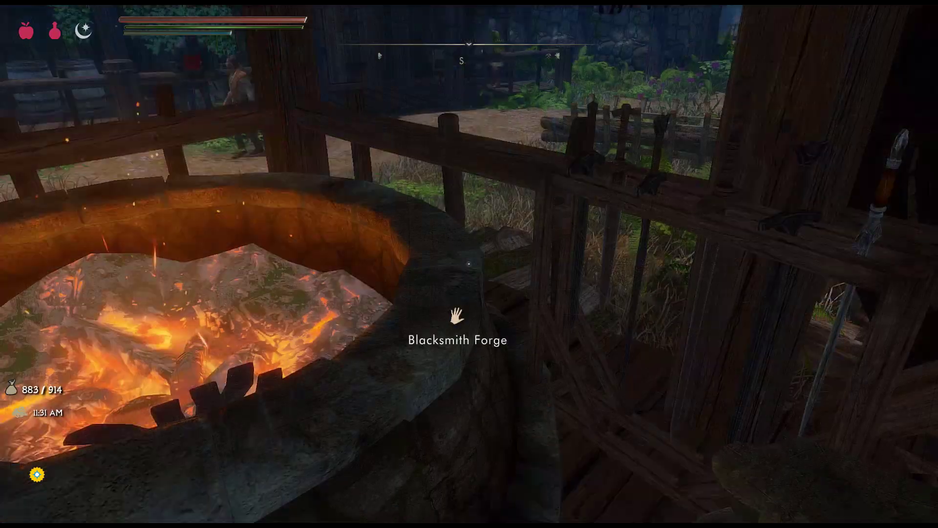
Draw the Flame tongue, walk out of the smithy, switch to third-person view and swing the sword several times.
key(r)
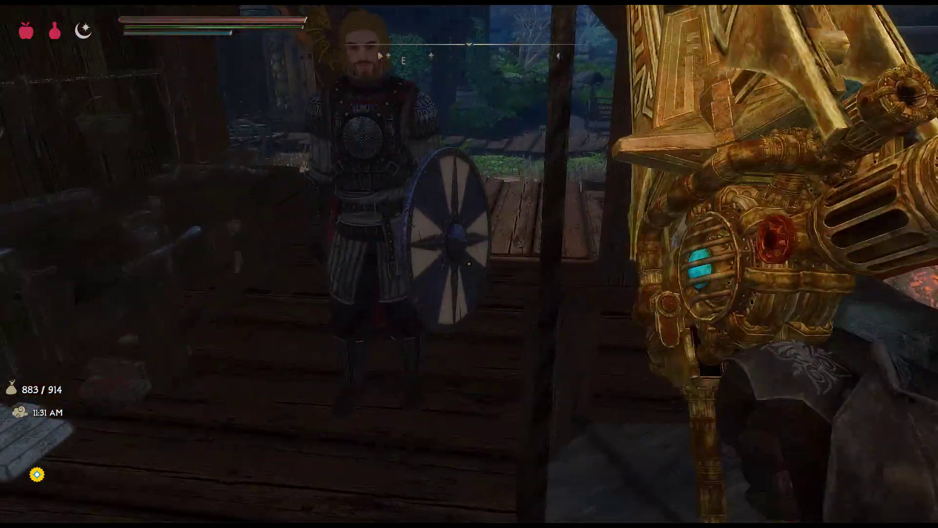
key(w)
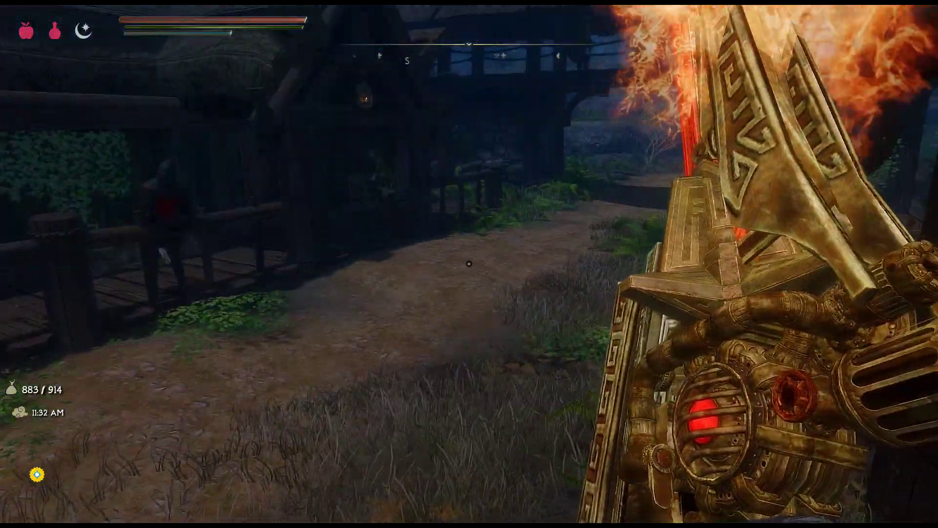
key(f)
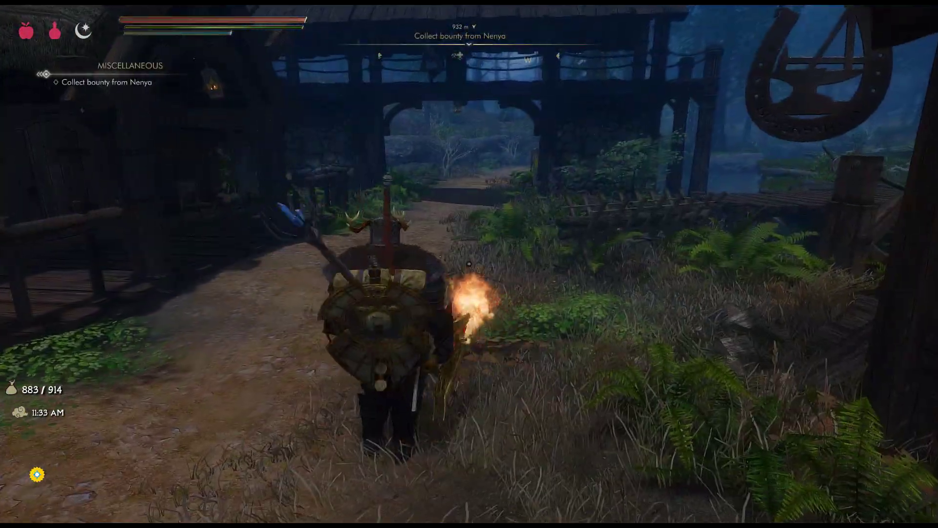
click(470, 264)
click(469, 264)
click(469, 264)
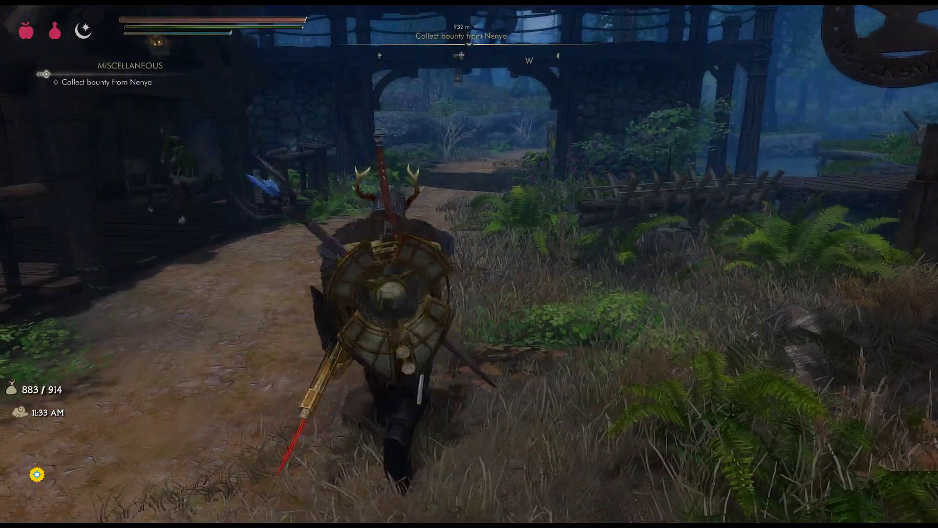